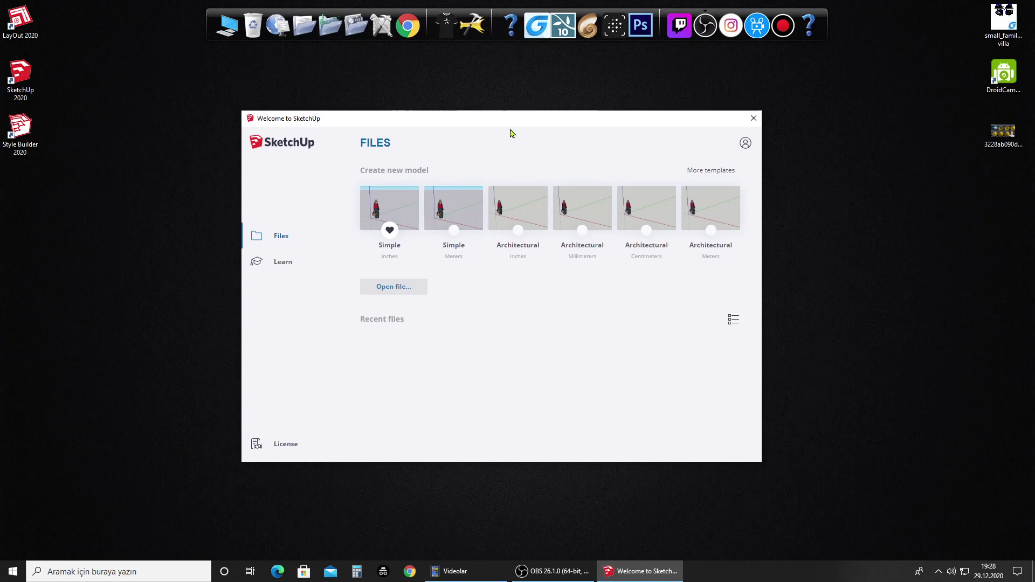
Create a new model from the Architectural Centimeters template in the Welcome window.
left_click_drag(513, 119, 509, 121)
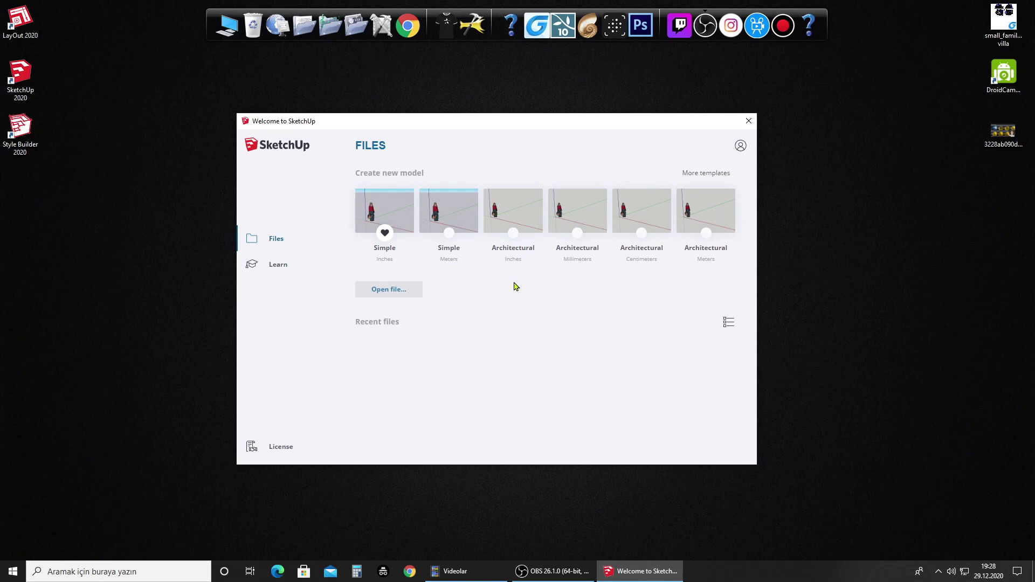
left_click(644, 210)
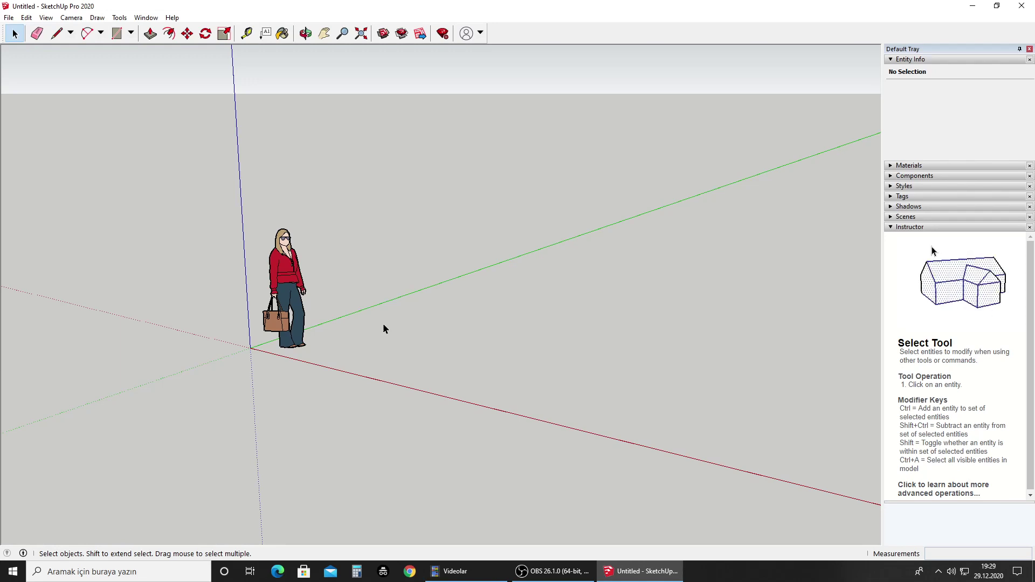
Orbit and zoom in toward the scale figure, then bring up the View menu.
mouse_move(429, 290)
middle_mouse_down()
mouse_move(507, 243)
mouse_move(558, 245)
middle_mouse_up()
scroll(469, 248, "up", 2)
key("o")
left_click_drag(69, 242, 562, 267)
middle_click_drag(561, 267, 550, 254)
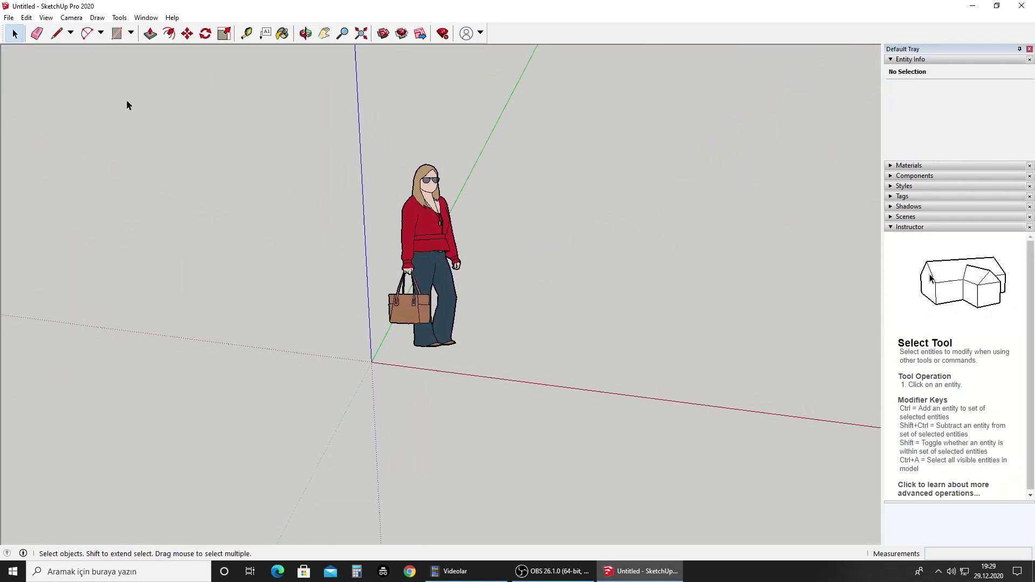
left_click(46, 17)
mouse_move(45, 17)
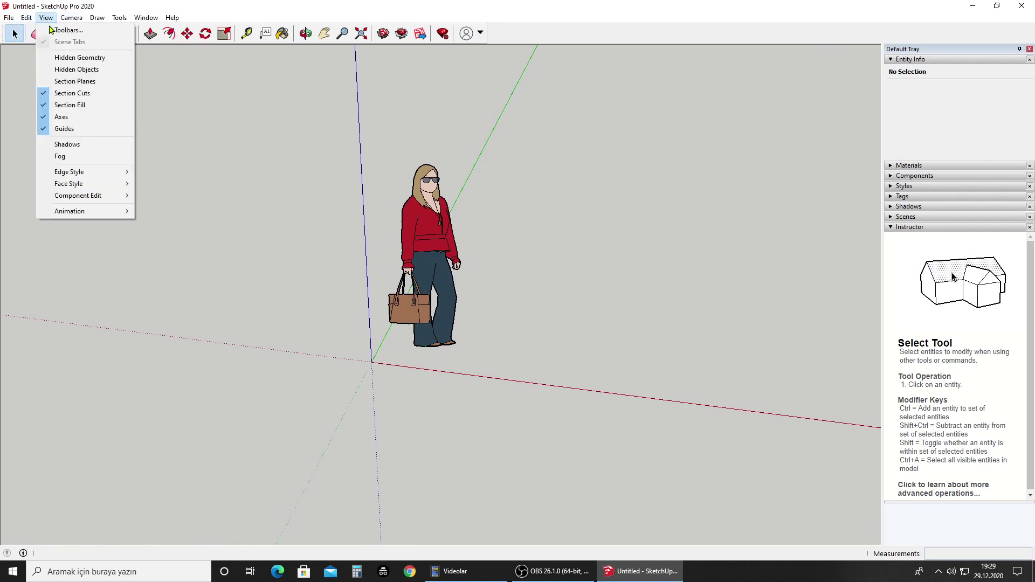
Show the Camera and Advanced Camera Tools toolbars from the Toolbars settings.
left_click(60, 30)
left_click_drag(507, 199, 597, 110)
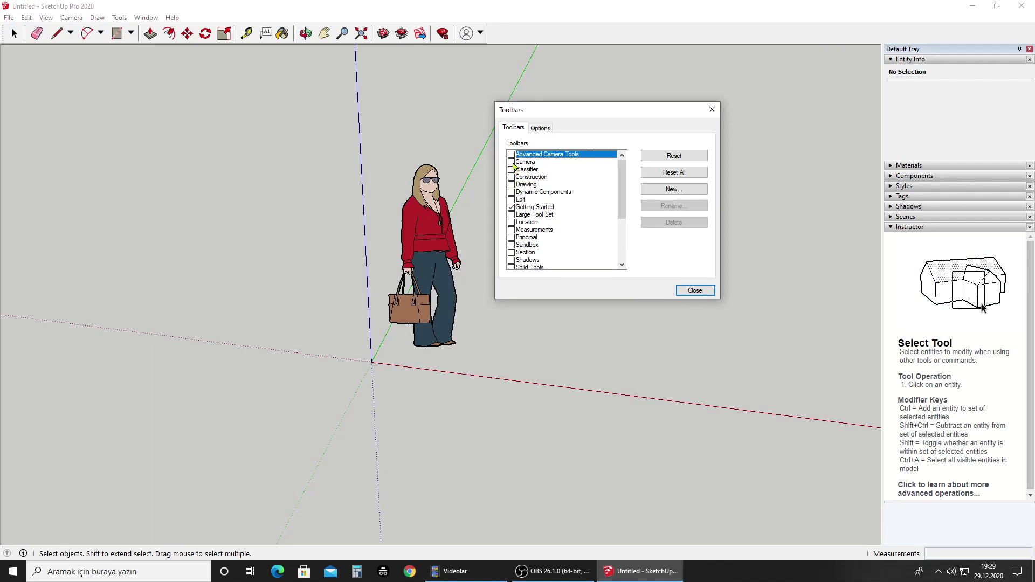
left_click(512, 162)
left_click(511, 154)
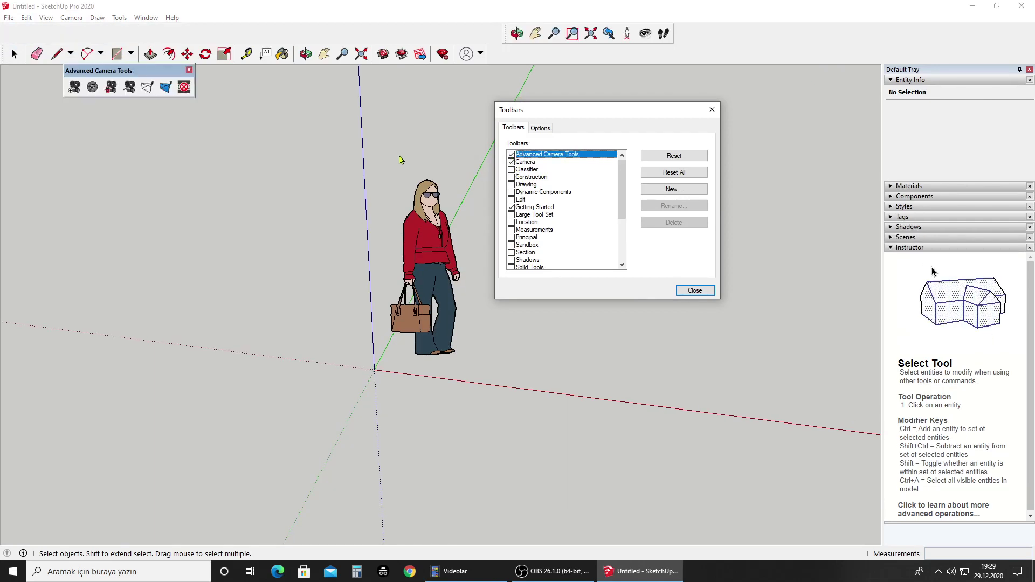
left_click_drag(157, 76, 332, 119)
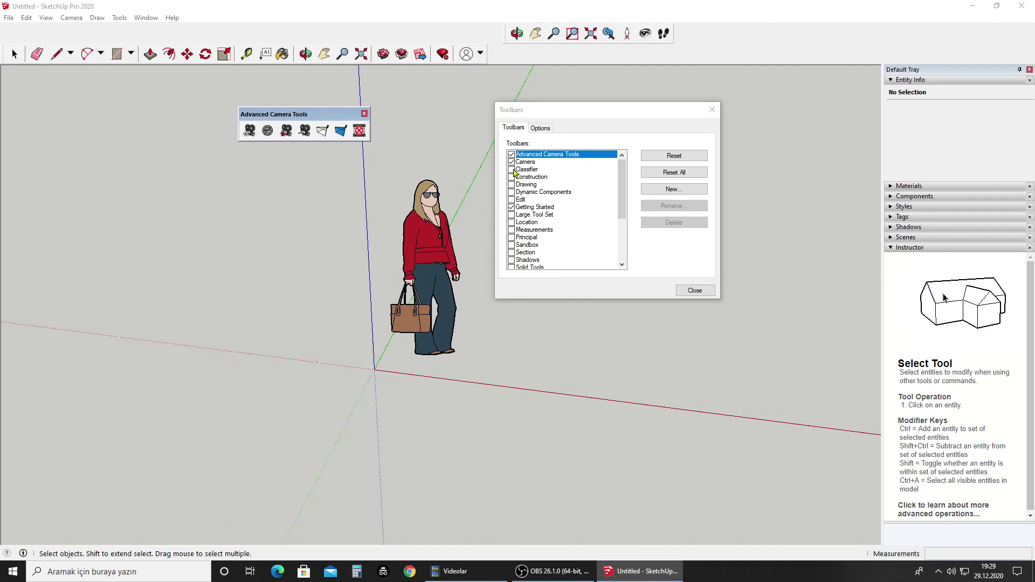
Turn on the Classifier, Construction and Drawing toolbars, leaving Edit hidden.
left_click(511, 169)
left_click(512, 177)
left_click(511, 185)
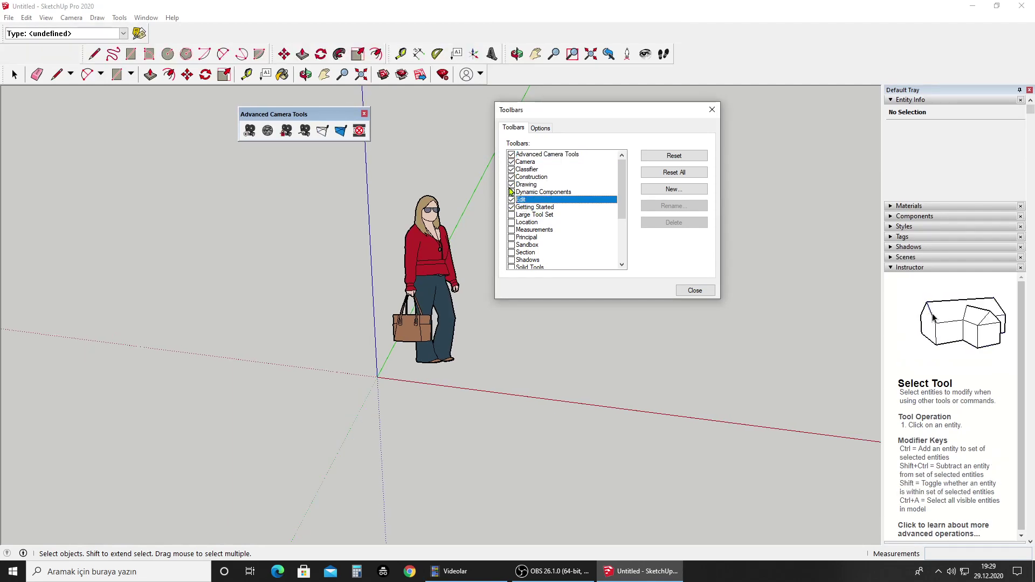
left_click(512, 200)
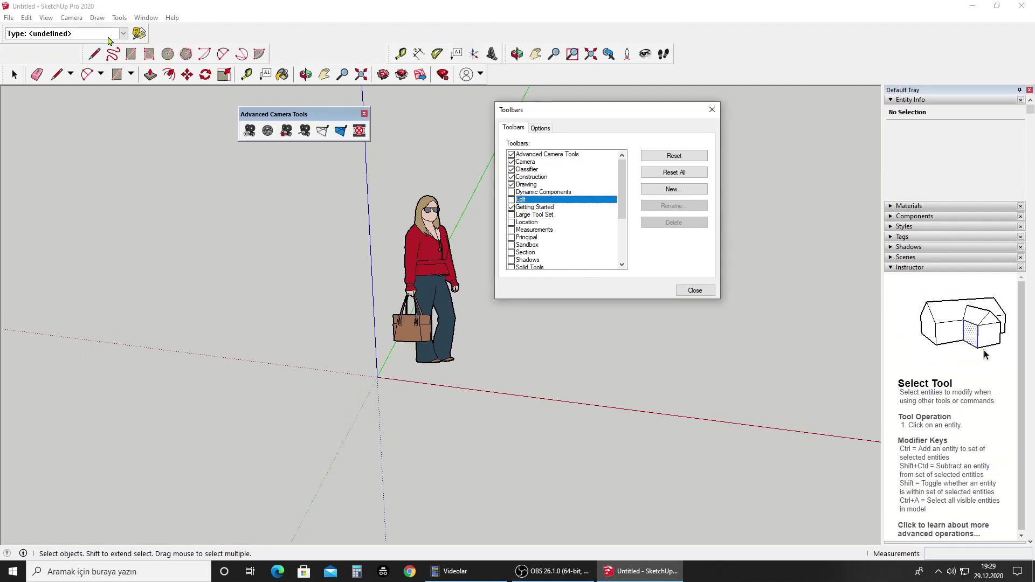
Close the Classifier and Advanced Camera Tools toolbars, float Construction, and show the Large Tool Set.
left_click_drag(4, 33, 198, 215)
left_click(259, 193)
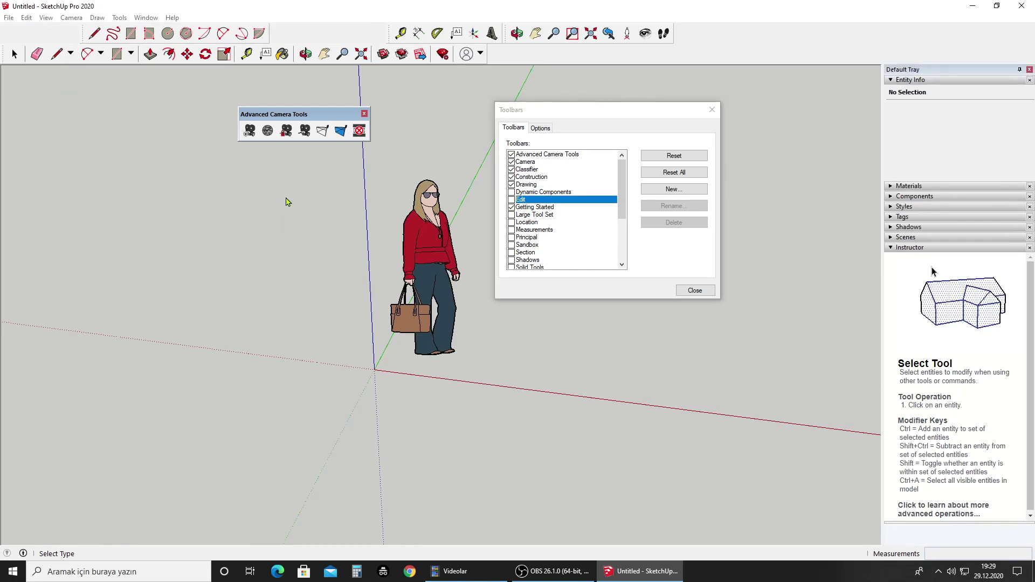
left_click(365, 115)
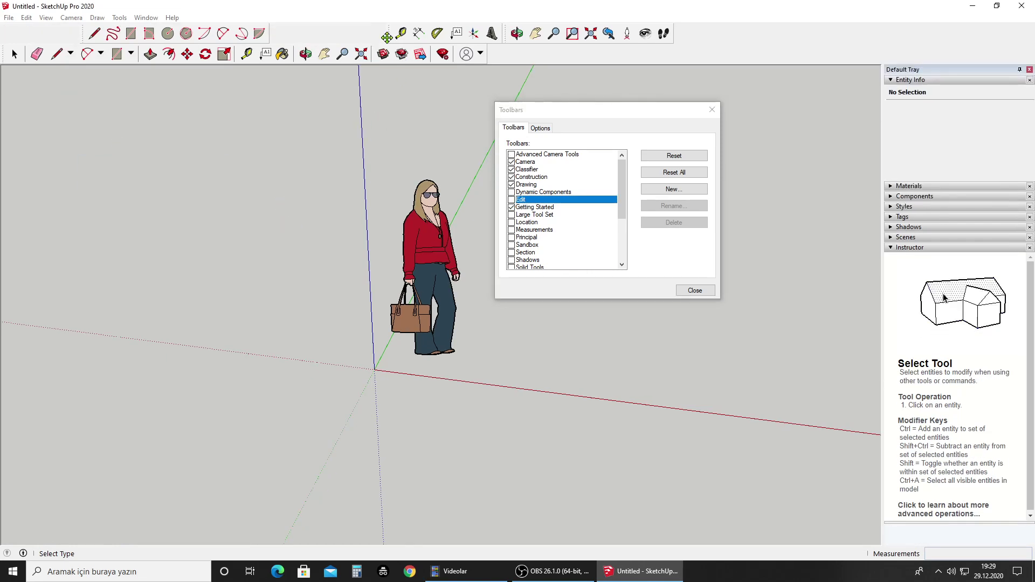
left_click_drag(392, 34, 271, 127)
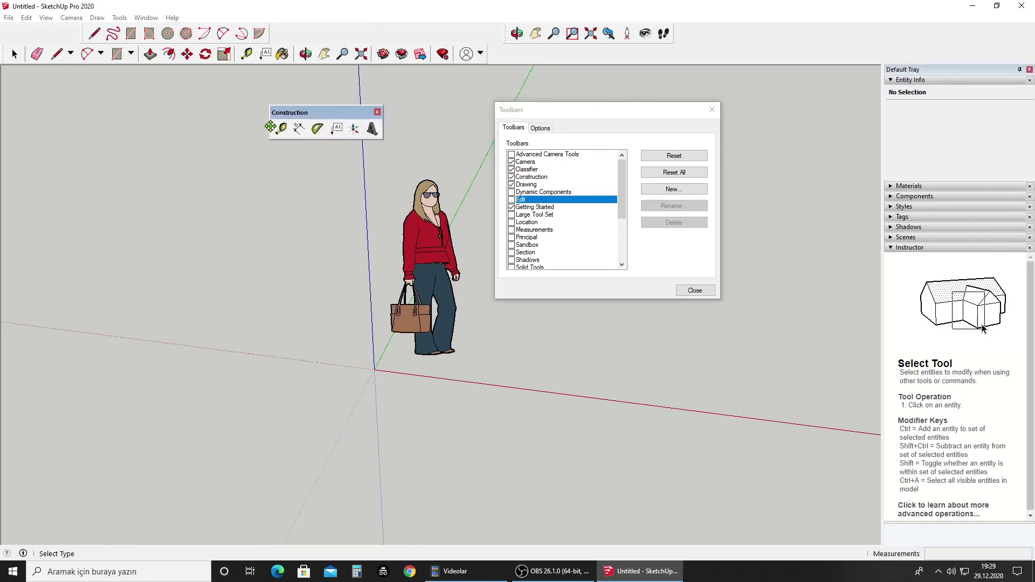
left_click(512, 215)
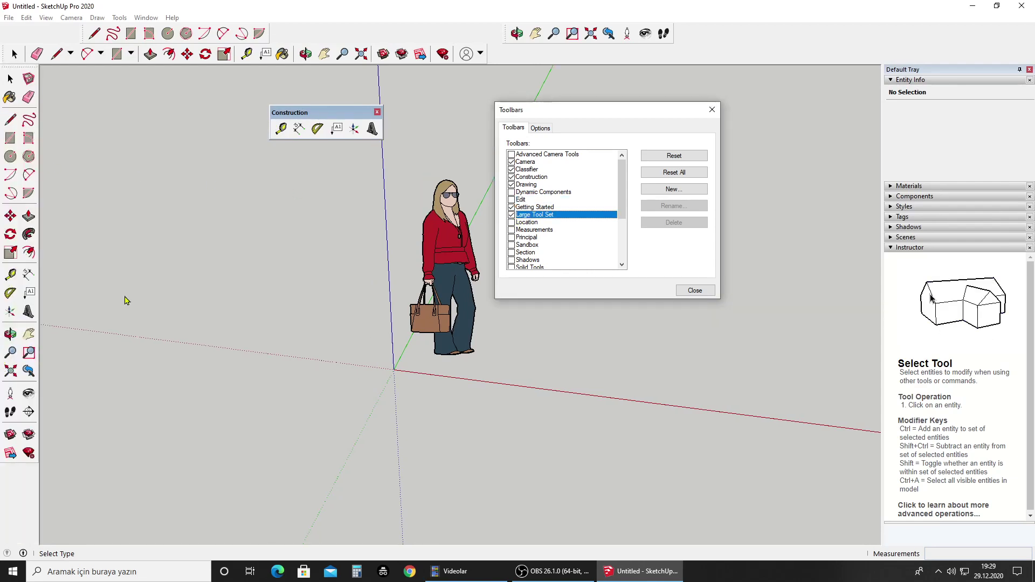
Close the floating Construction, Camera and Drawing toolbars.
left_click(377, 114)
left_click(480, 53)
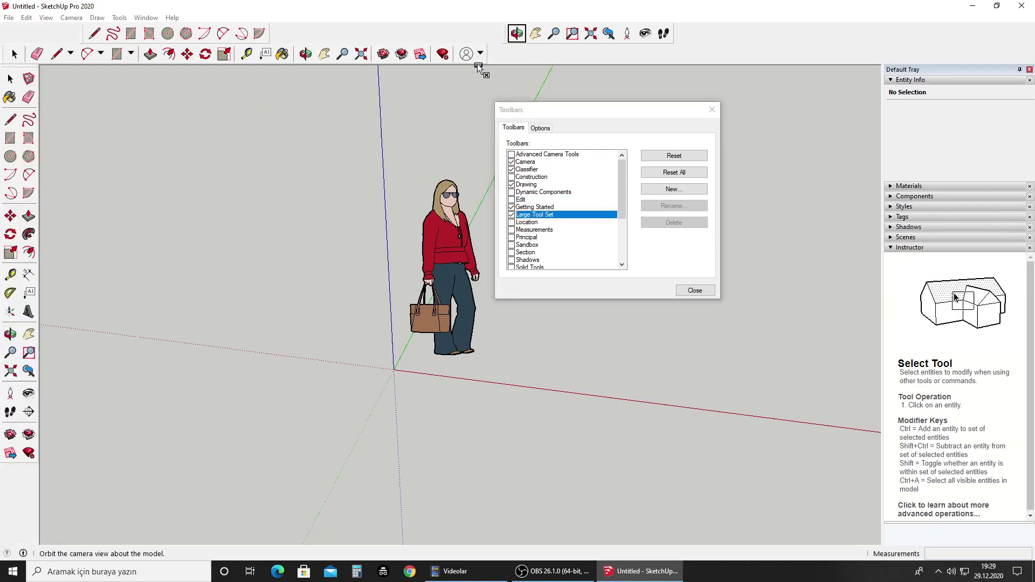
left_click_drag(509, 34, 396, 153)
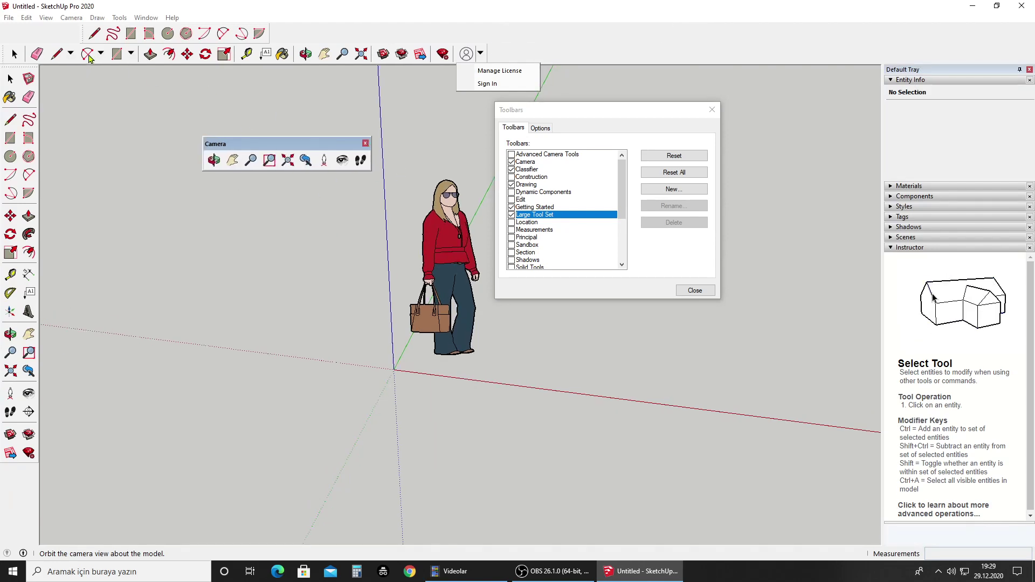
left_click_drag(82, 33, 232, 176)
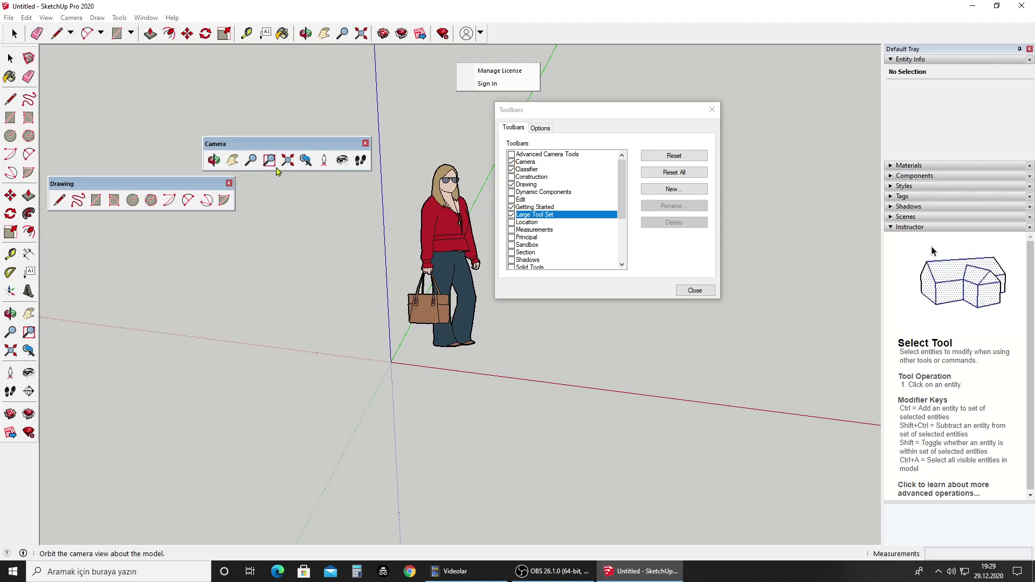
left_click(365, 142)
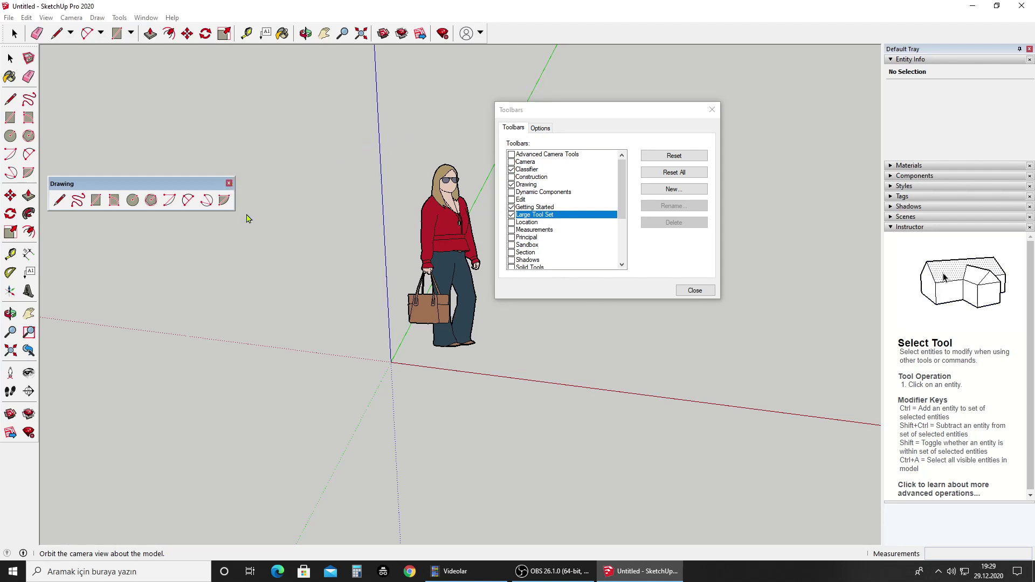
left_click(229, 184)
Show the Sandbox toolbar and dock it alongside the other toolbars.
scroll(557, 236, "down", 1)
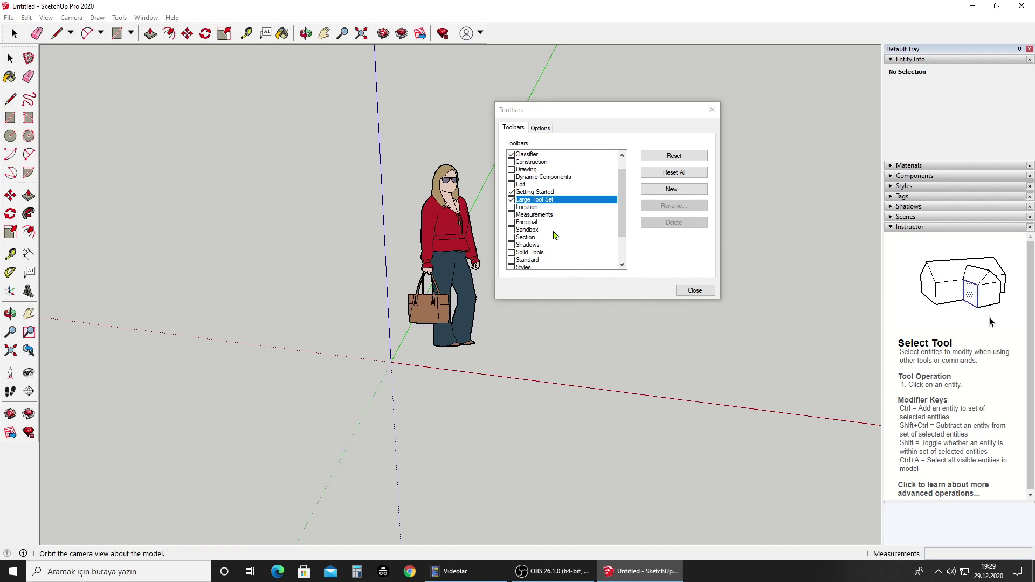
left_click(512, 230)
left_click_drag(132, 89, 58, 57)
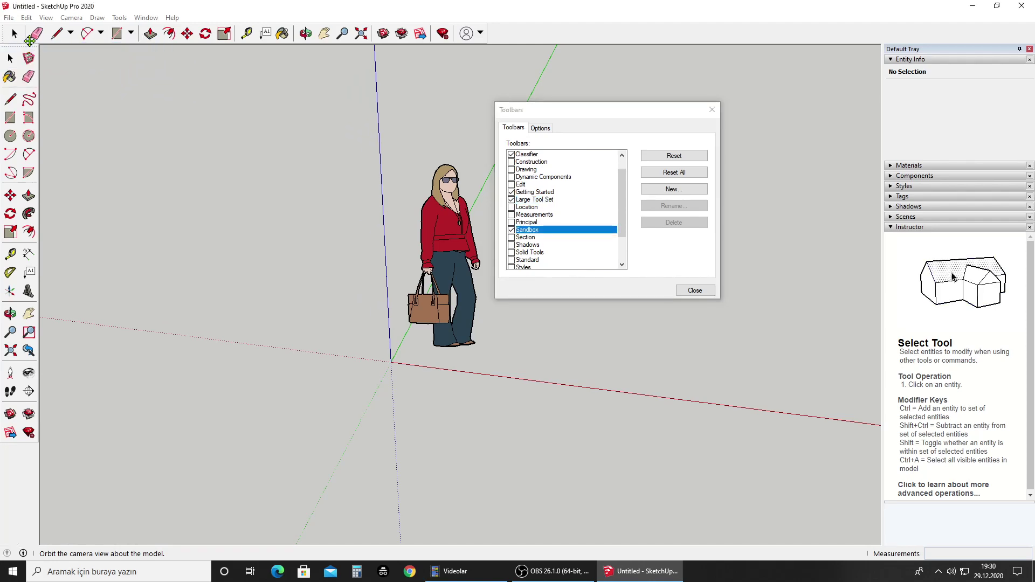
left_click_drag(58, 57, 539, 33)
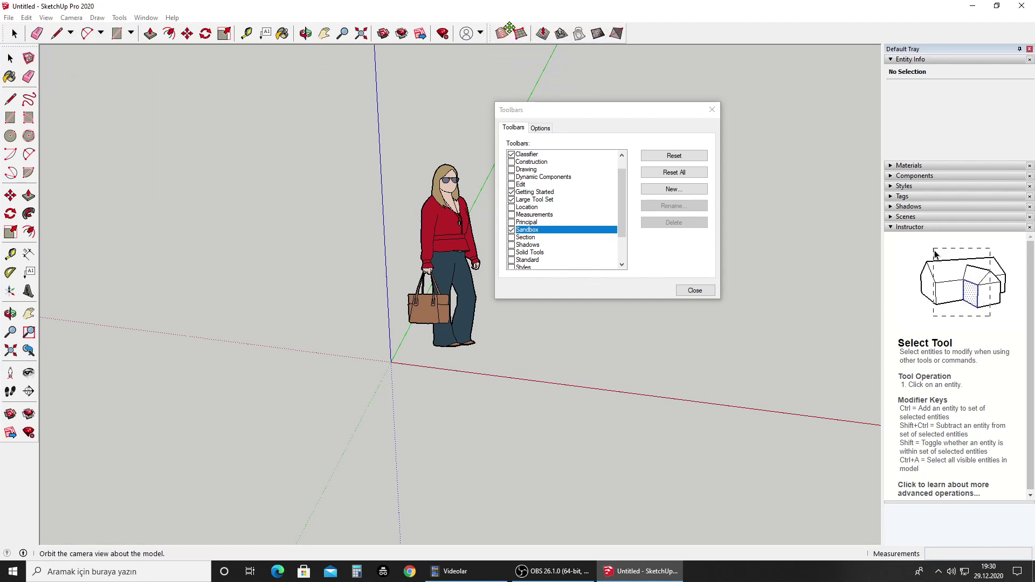
Show the Views toolbar docked at the top and close the Toolbars settings.
left_click(516, 245)
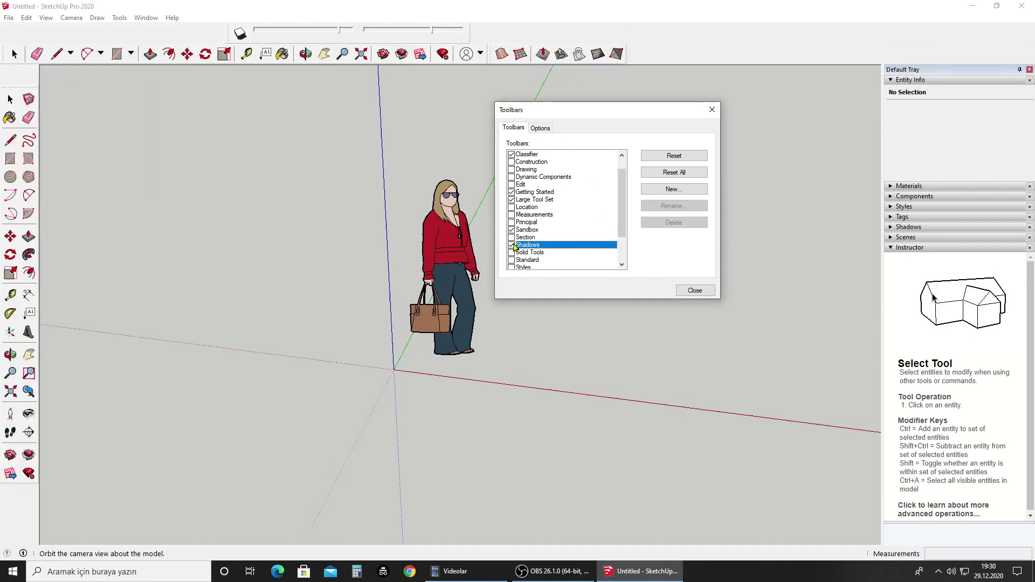
scroll(515, 251, "down", 1)
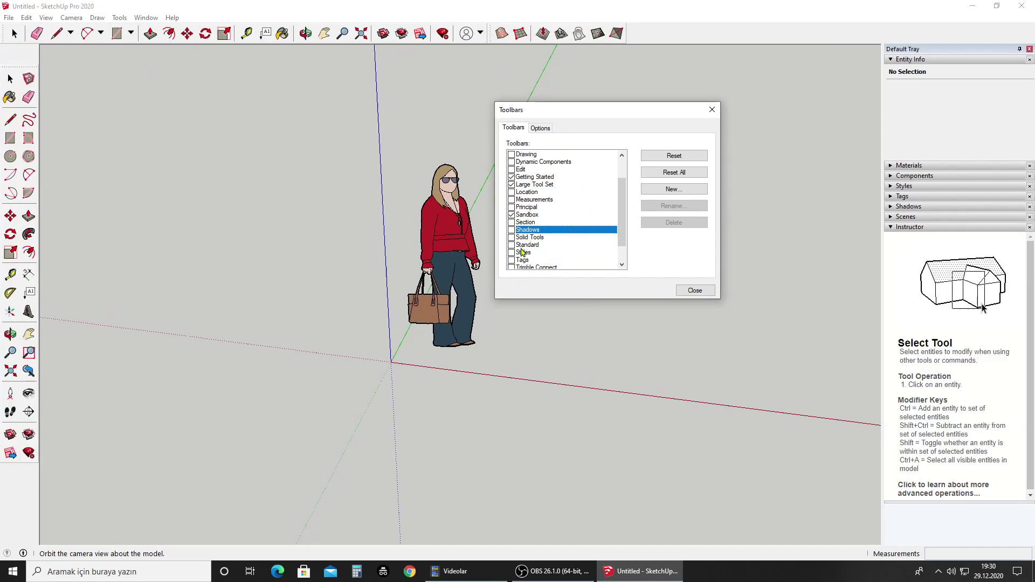
scroll(513, 257, "down", 1)
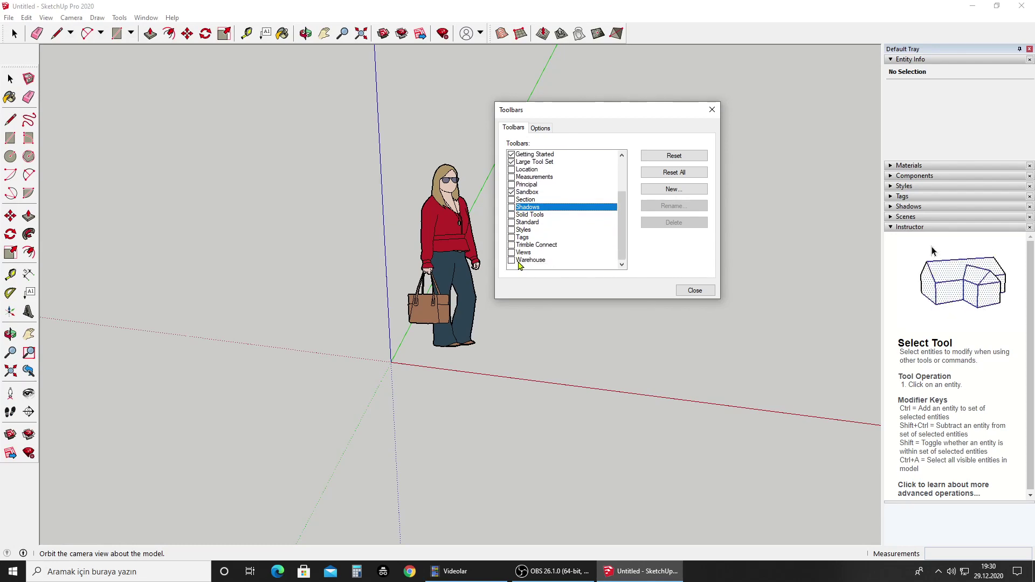
left_click(513, 256)
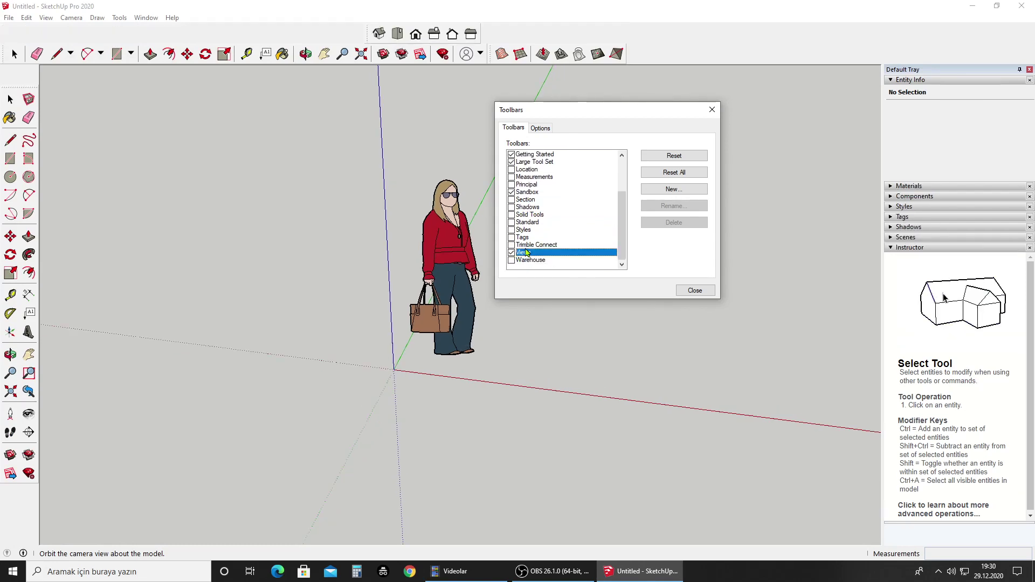
mouse_move(6, 52)
left_mouse_down()
mouse_move(661, 62)
mouse_move(647, 48)
left_mouse_up()
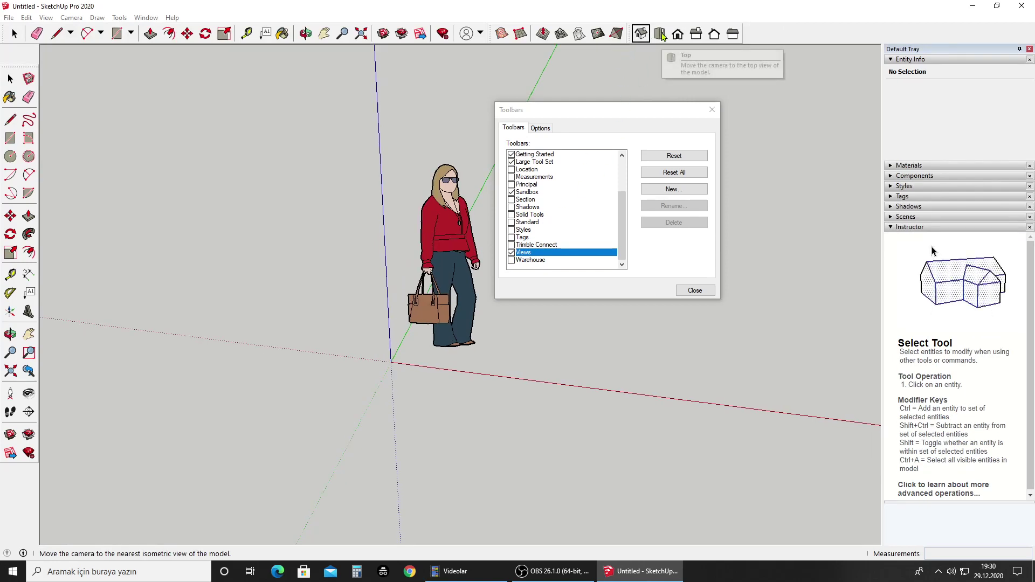
left_click(694, 291)
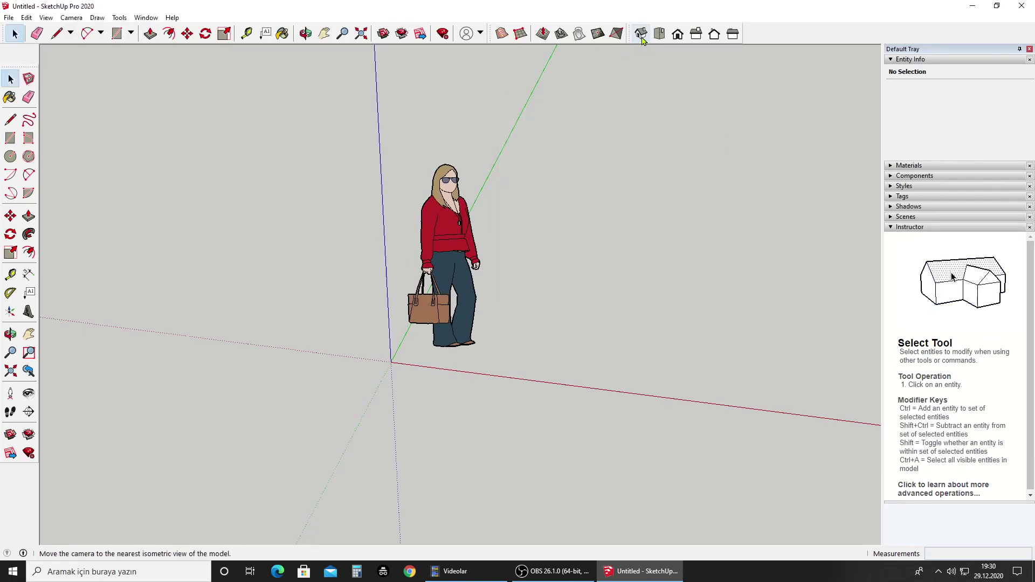
left_click(677, 34)
left_click(659, 34)
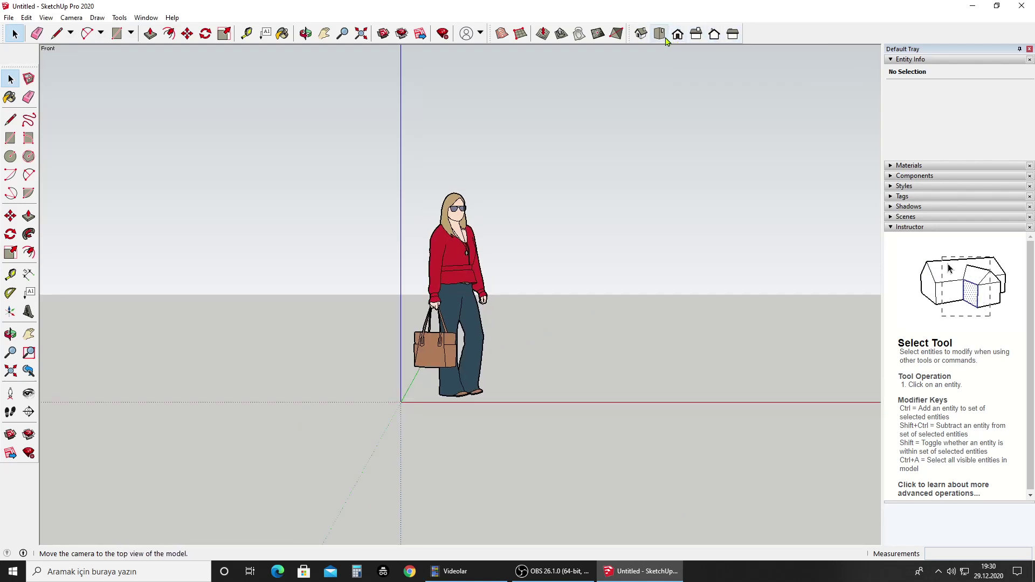
left_click(696, 34)
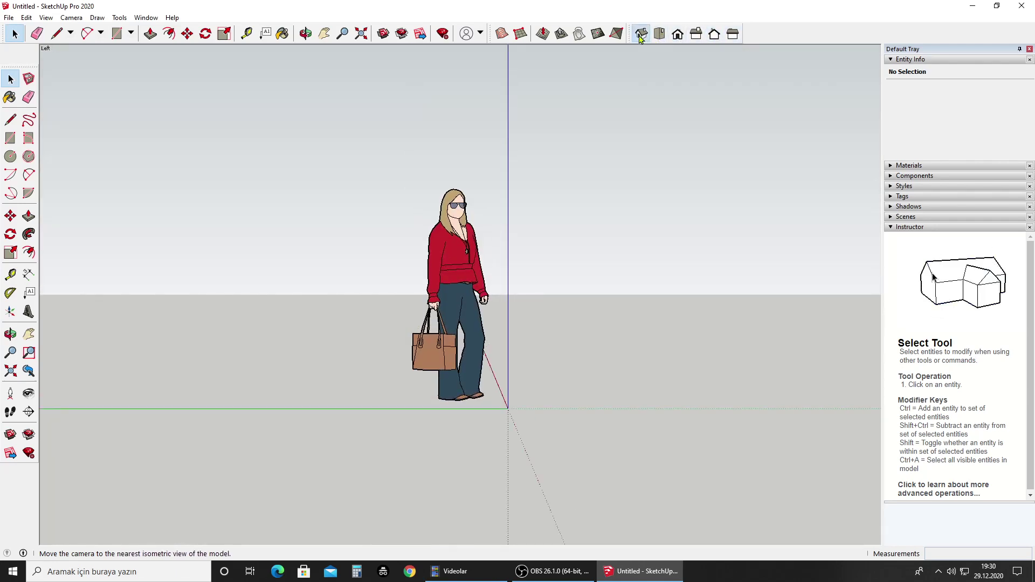
left_click(641, 34)
middle_click_drag(733, 224, 495, 301)
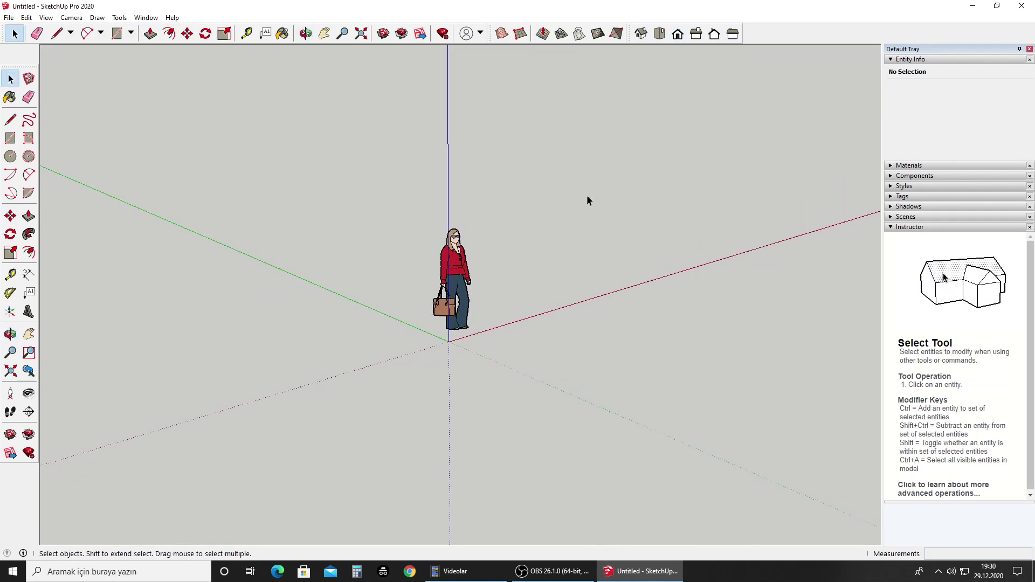
left_click(26, 18)
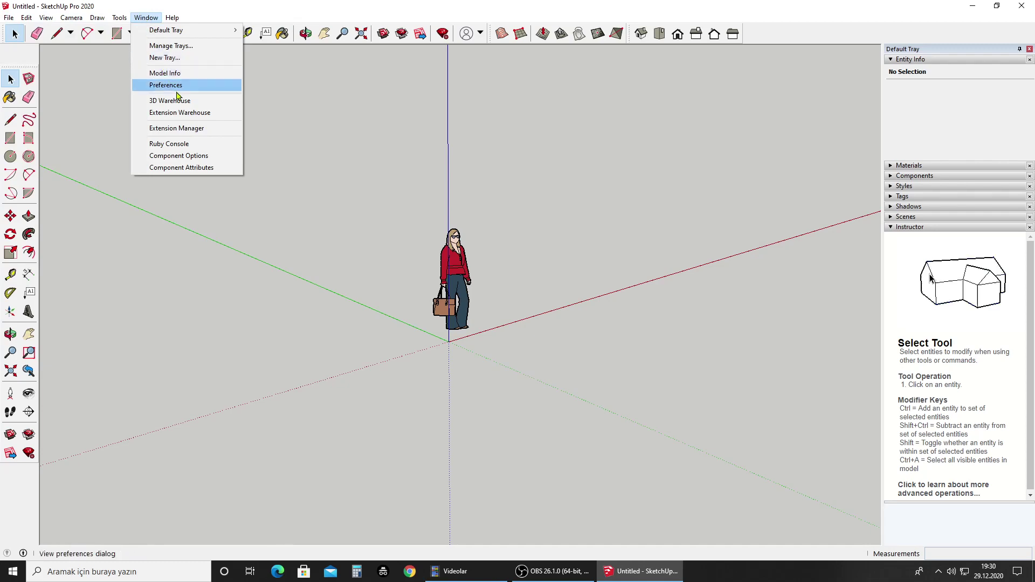
left_click(182, 74)
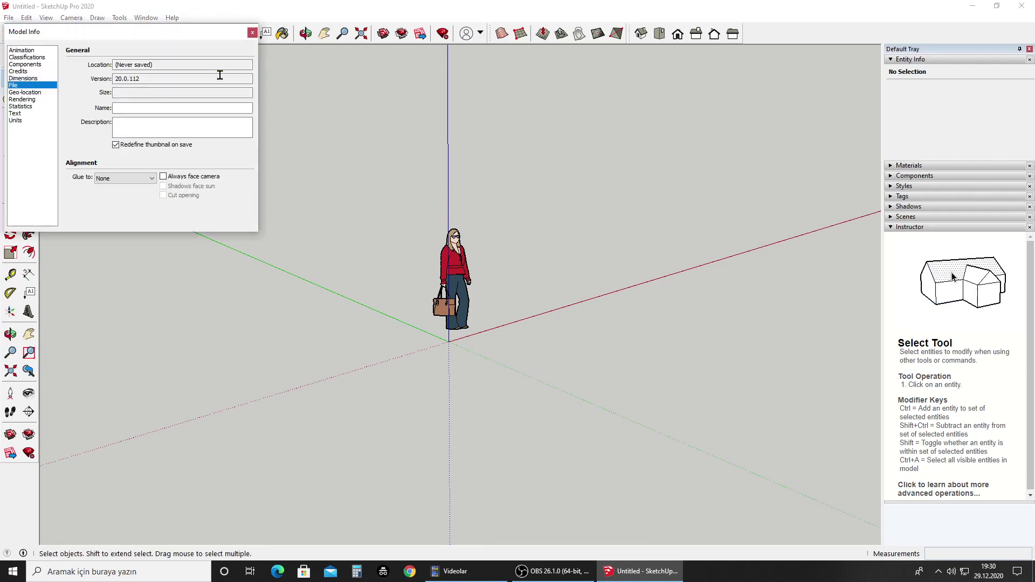
left_click_drag(143, 34, 634, 111)
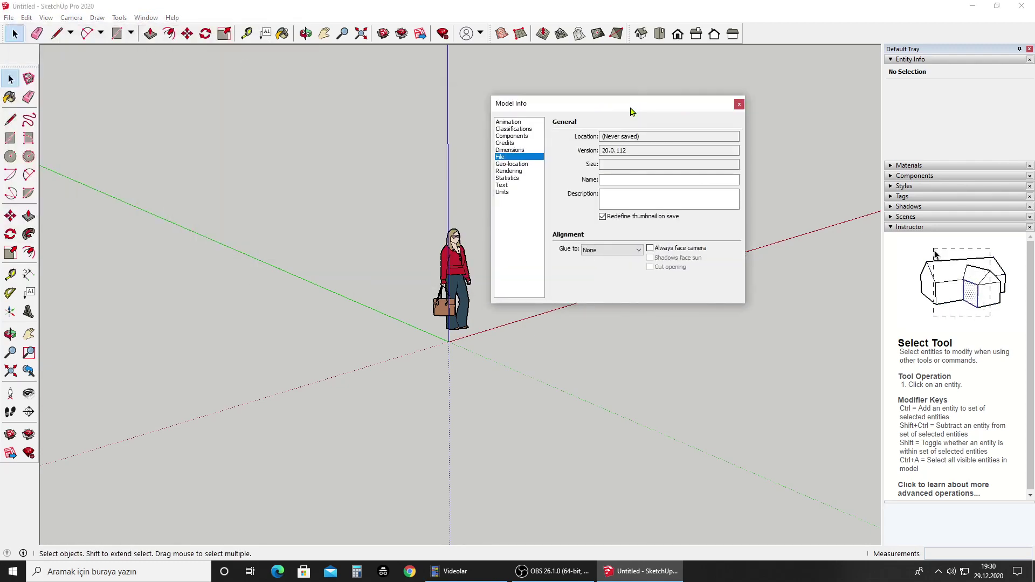
left_click(504, 192)
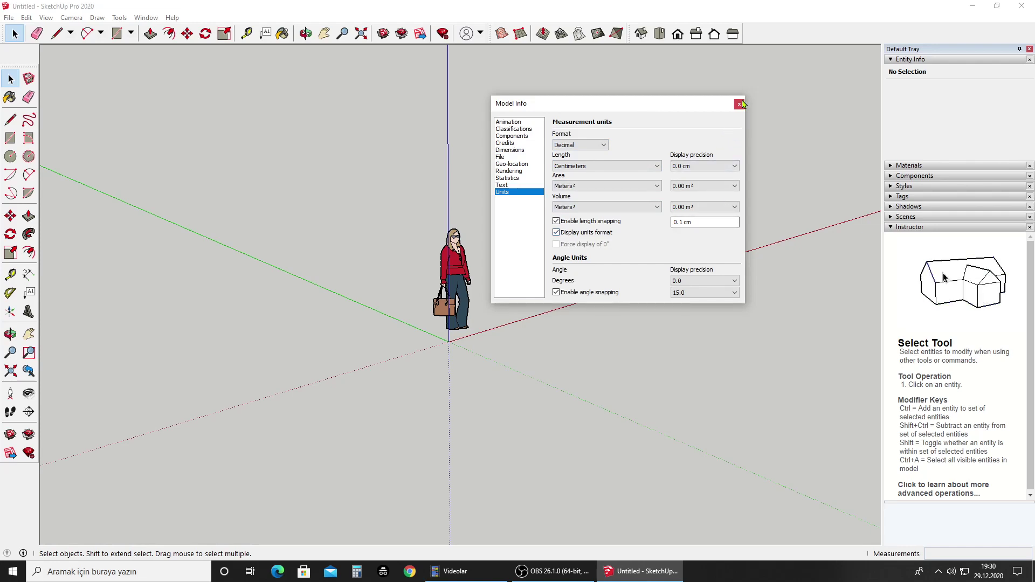
key("Up")
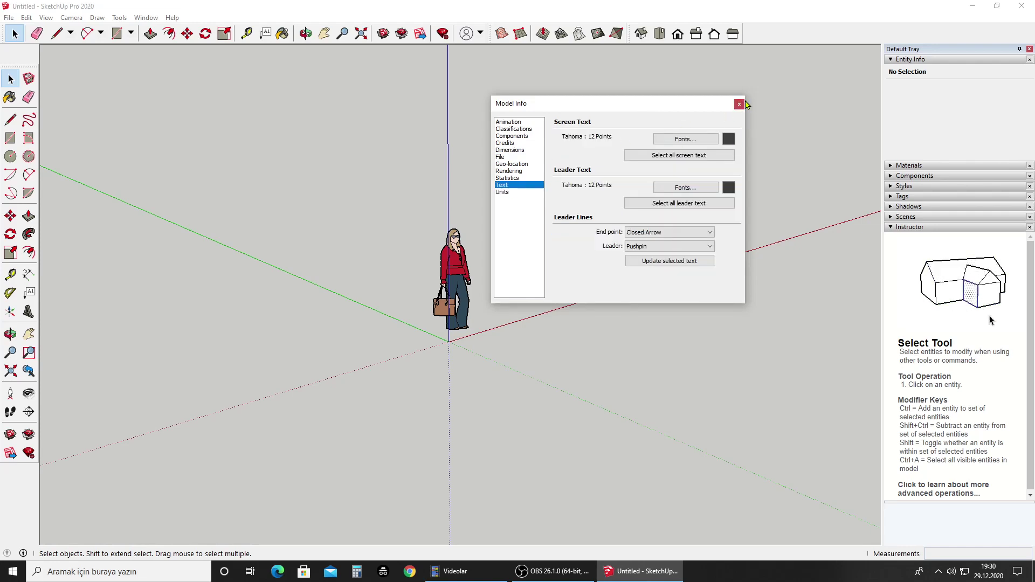
left_click(522, 157)
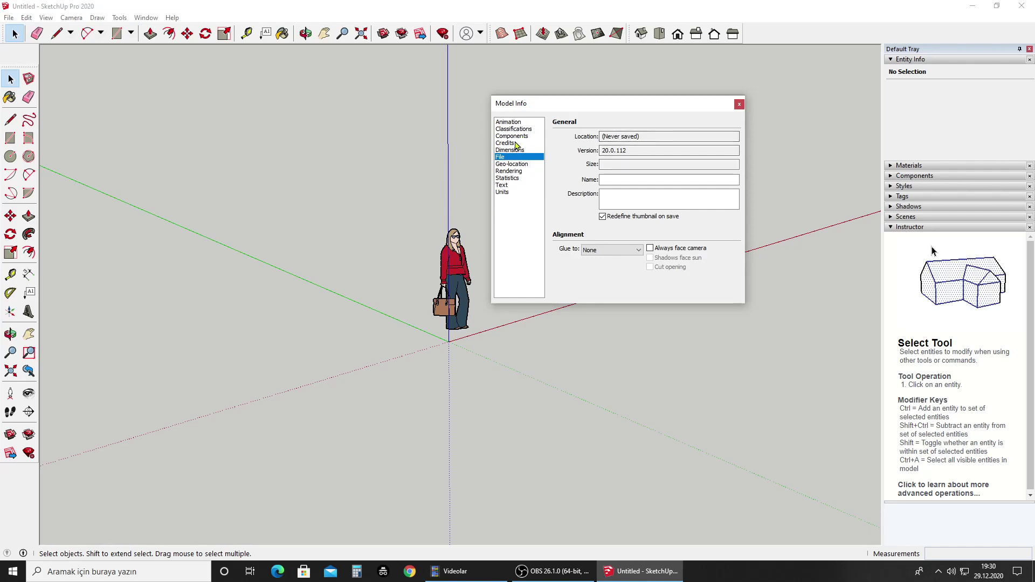
left_click(516, 143)
left_click(739, 105)
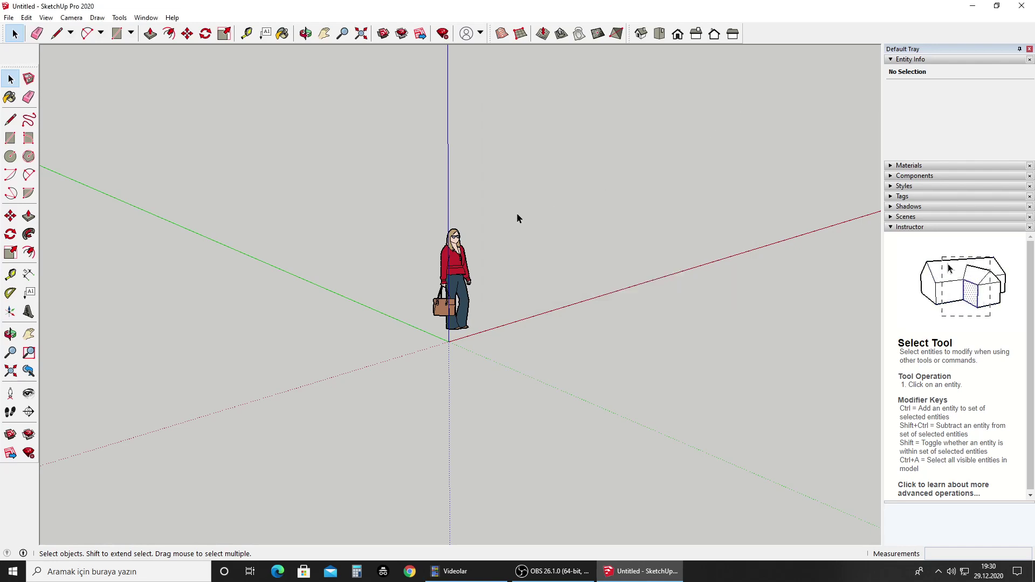
Orbit the view, close SketchUp with Alt+F4, and start a new Architectural-template model.
mouse_move(367, 226)
middle_mouse_down()
mouse_move(555, 272)
mouse_move(311, 72)
middle_mouse_up()
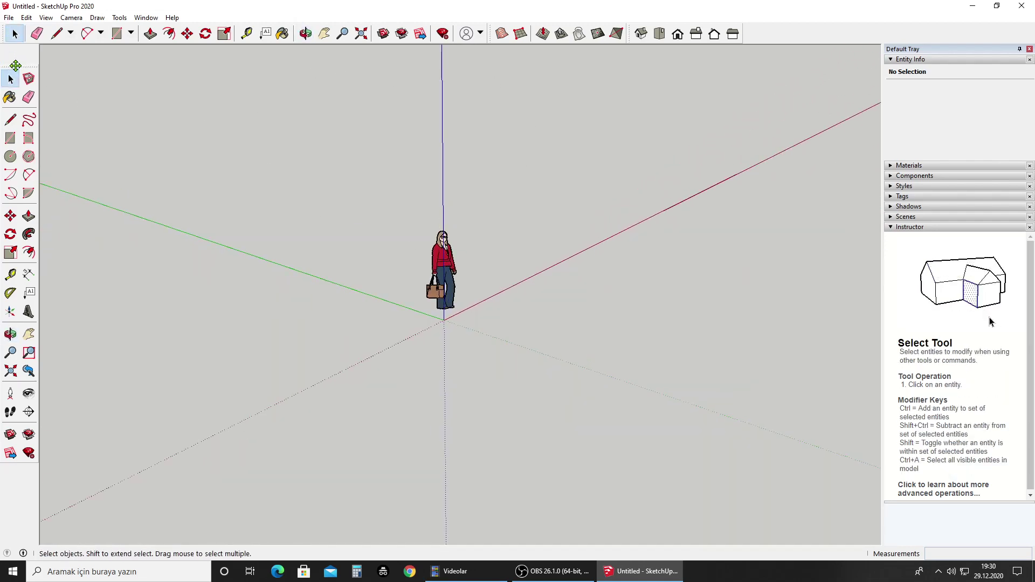
key("alt+F4")
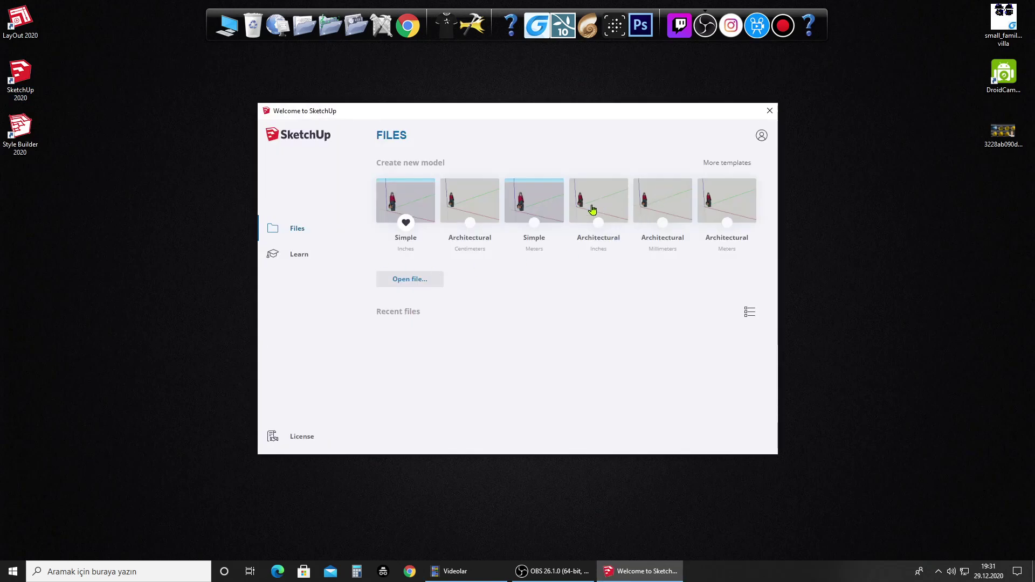
left_click(465, 201)
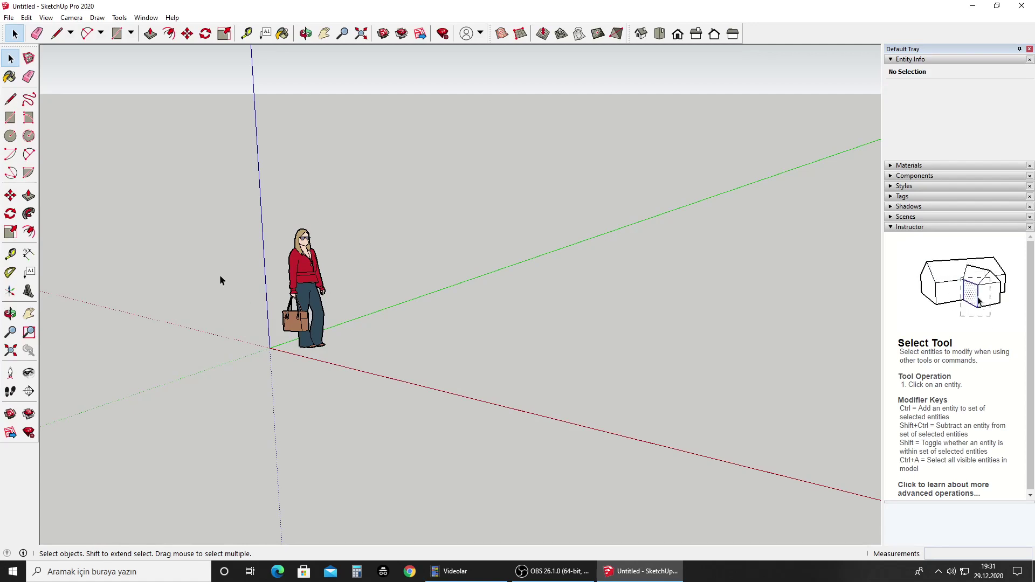
Select the scale figure at the origin and delete it.
scroll(550, 280, "down", 2)
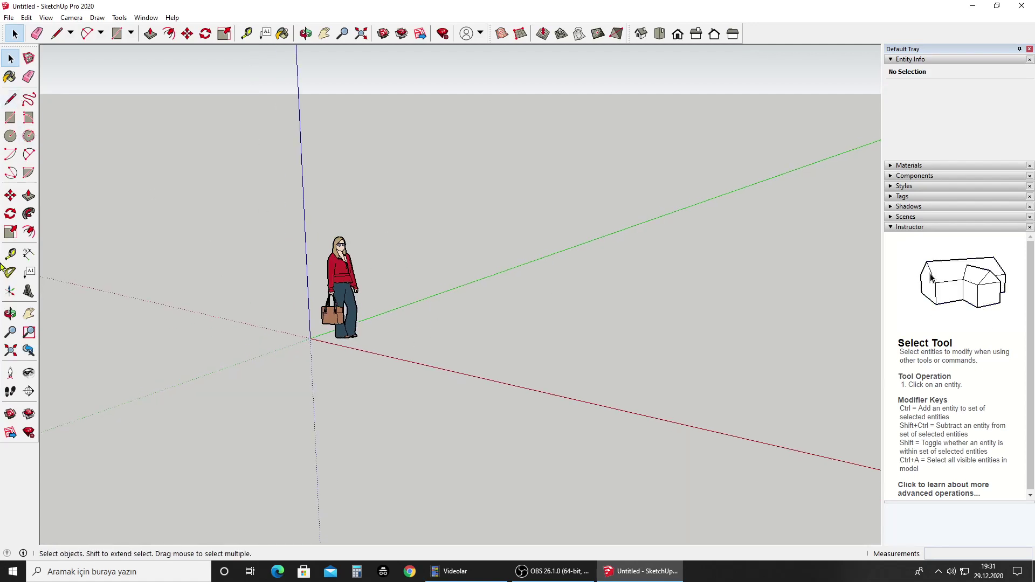
scroll(273, 306, "up", 3)
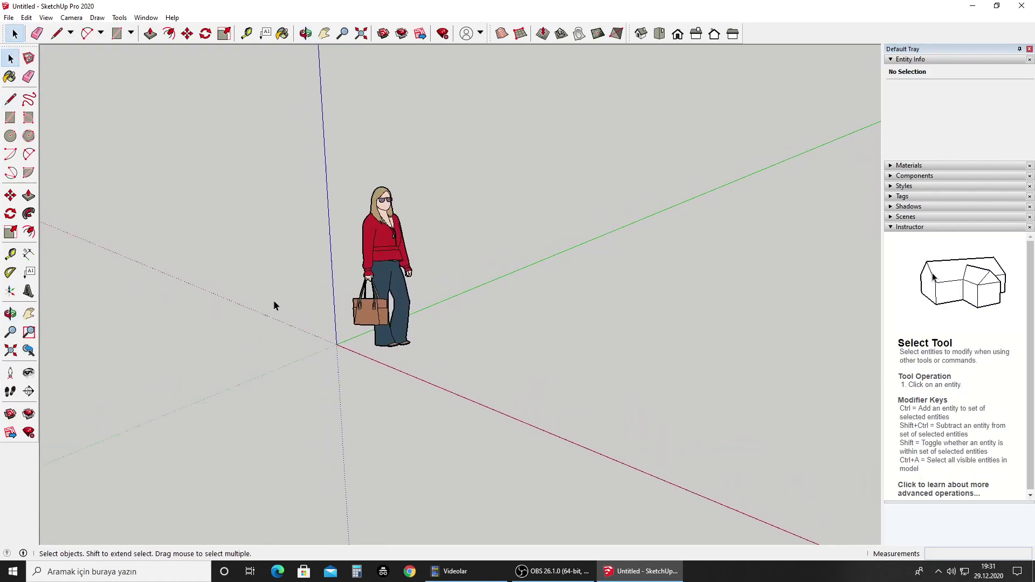
left_click_drag(338, 406, 334, 396)
key("Delete")
Close SketchUp without saving the changes.
scroll(469, 108, "down", 1)
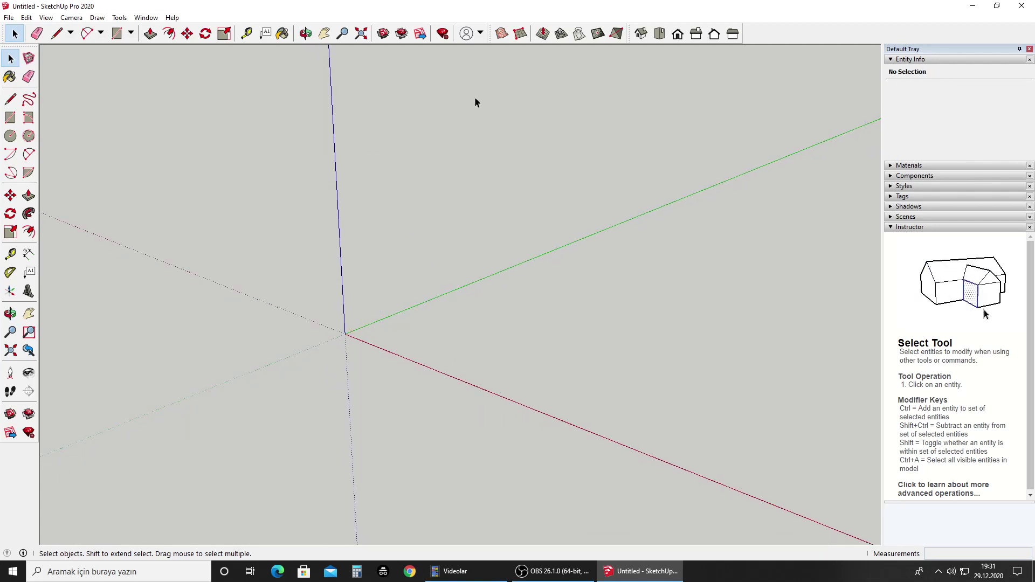
left_click(1022, 6)
left_click(521, 308)
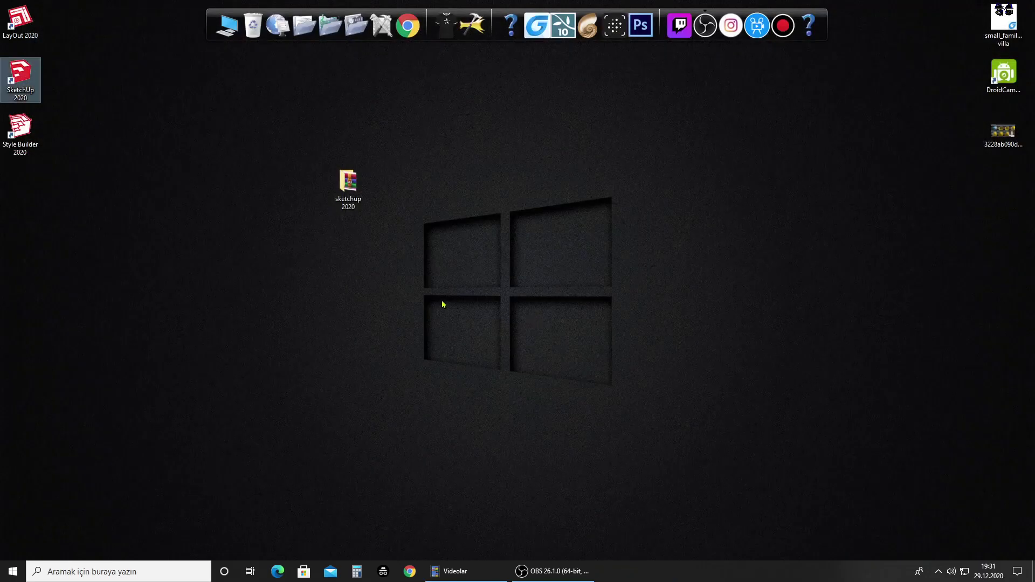
Relaunch SketchUp 2020, create an Architectural Centimeters model, and orbit toward the scale figure.
left_click(36, 81)
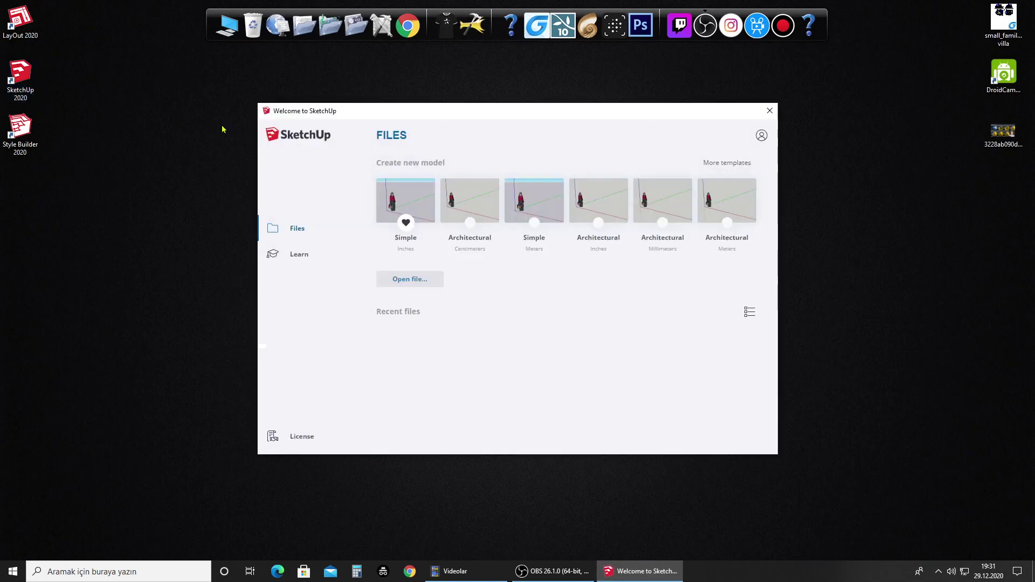
left_click(447, 186)
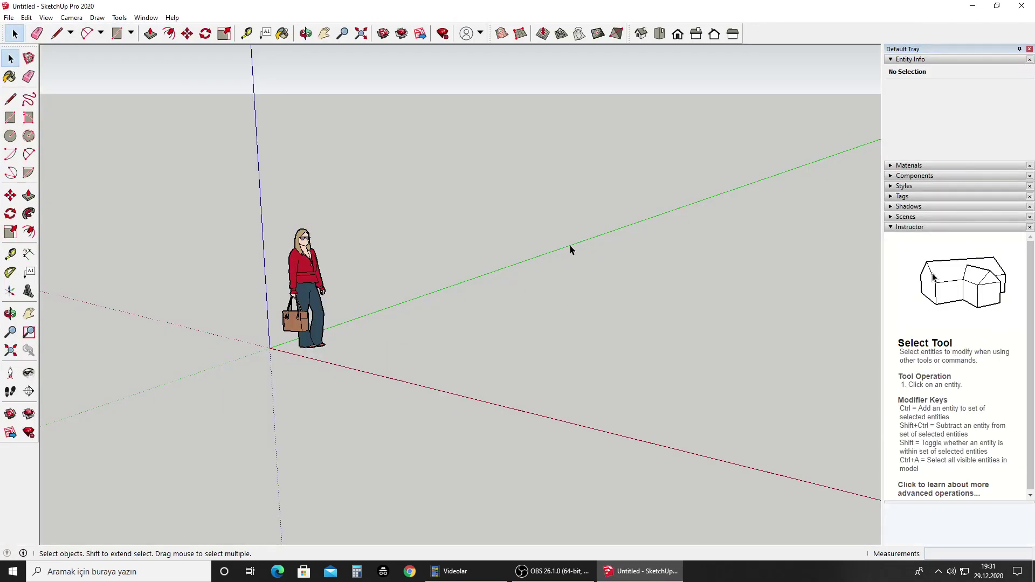
mouse_move(571, 249)
middle_mouse_down()
mouse_move(506, 269)
mouse_move(488, 196)
mouse_move(465, 265)
mouse_move(547, 252)
mouse_move(457, 268)
mouse_move(529, 166)
mouse_move(474, 261)
mouse_move(529, 180)
mouse_move(485, 259)
middle_mouse_up()
middle_click_drag(486, 259, 441, 301, "shift")
Zoom in, select the scale figure and delete it.
scroll(388, 280, "up", 3)
scroll(381, 259, "up", 1)
scroll(392, 232, "up", 1)
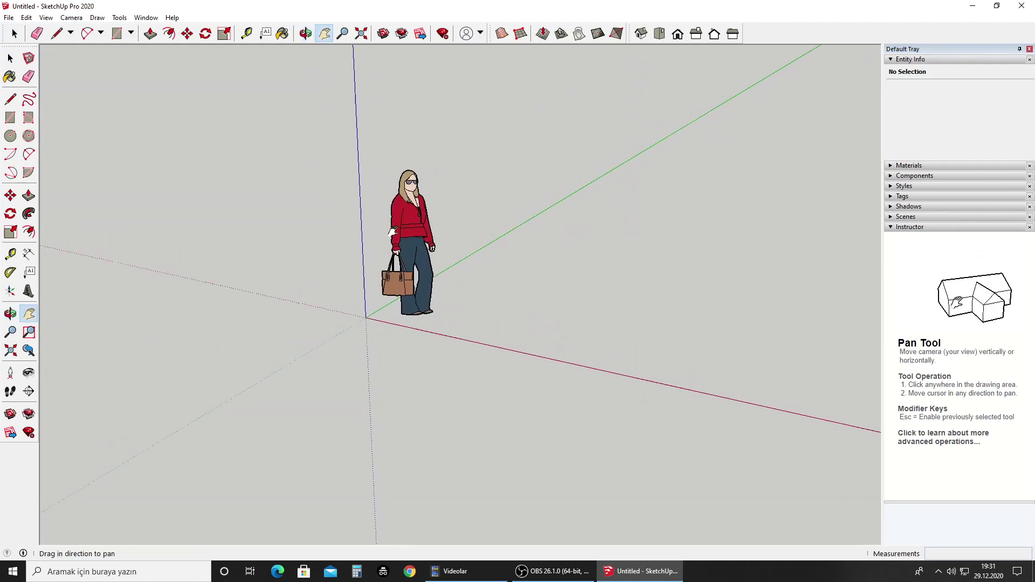
key("space")
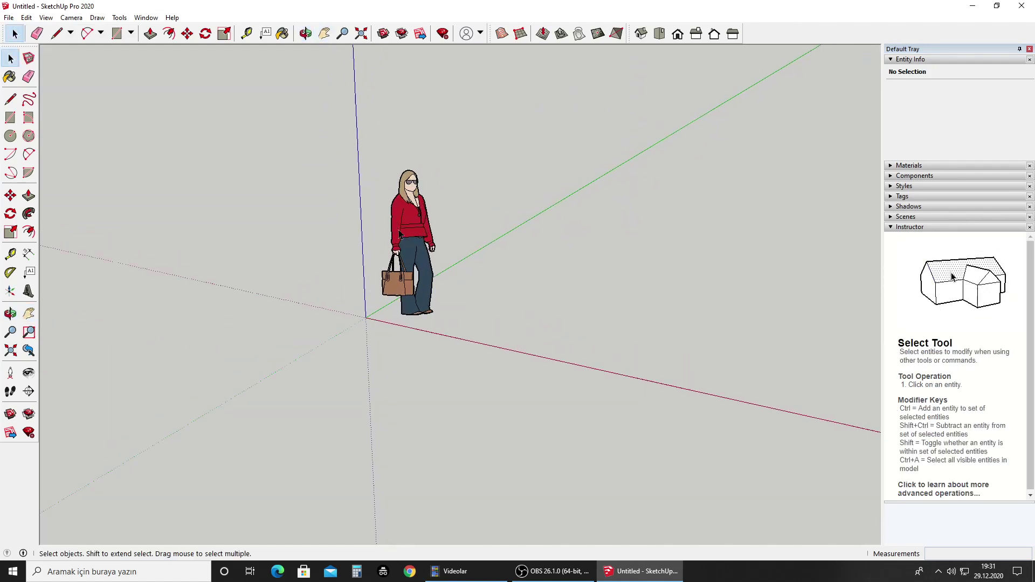
scroll(413, 224, "up", 1)
left_click(415, 229)
key("Delete")
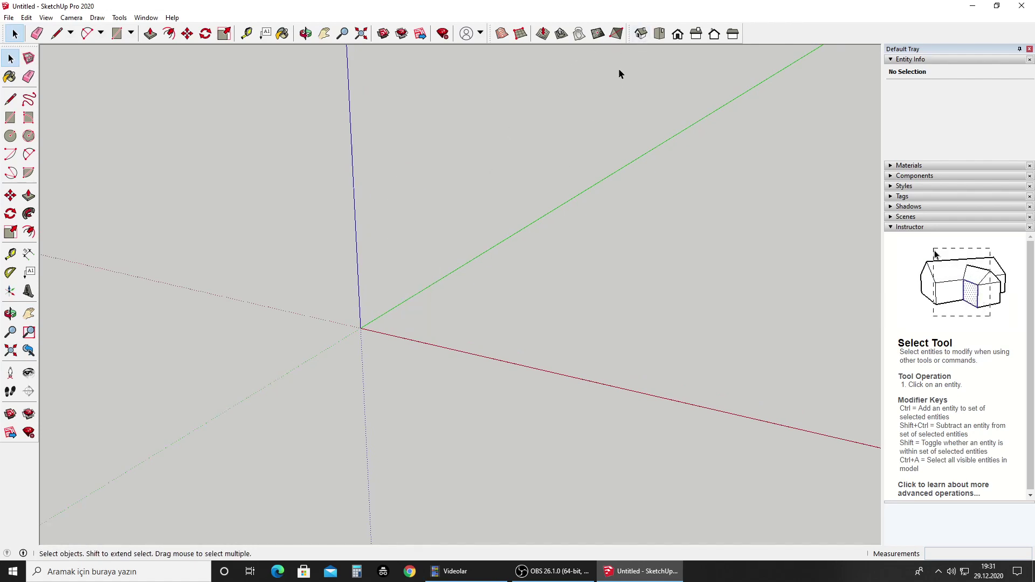
Set the camera to the Iso standard view.
left_click(641, 34)
mouse_move(478, 208)
middle_mouse_down()
mouse_move(518, 192)
mouse_move(500, 264)
middle_mouse_up()
left_click(640, 38)
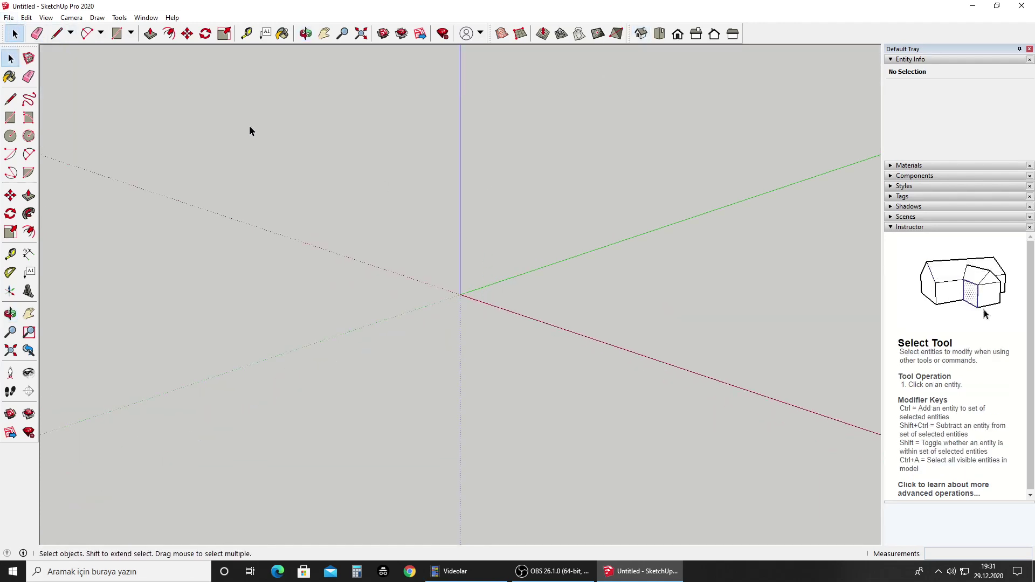
left_click(9, 18)
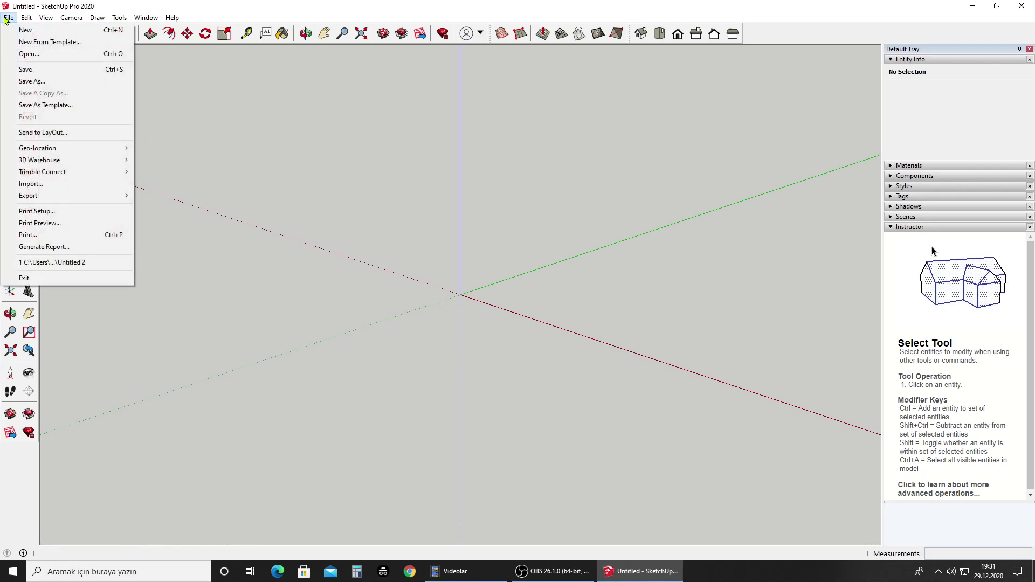
Fill in Save As Template with name 'aclis', description '1253', set as default template.
left_click(24, 106)
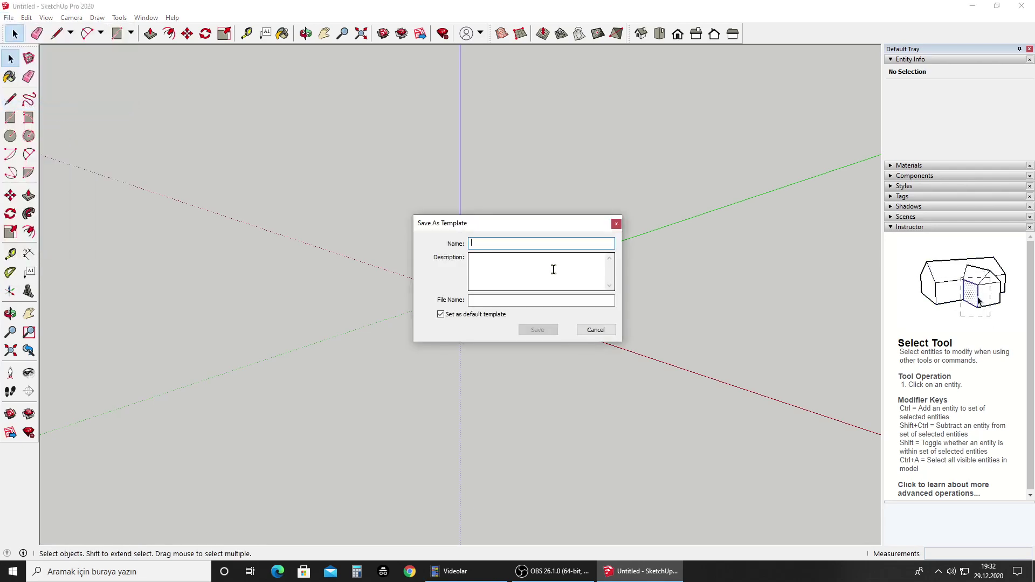
type("acil")
type("is")
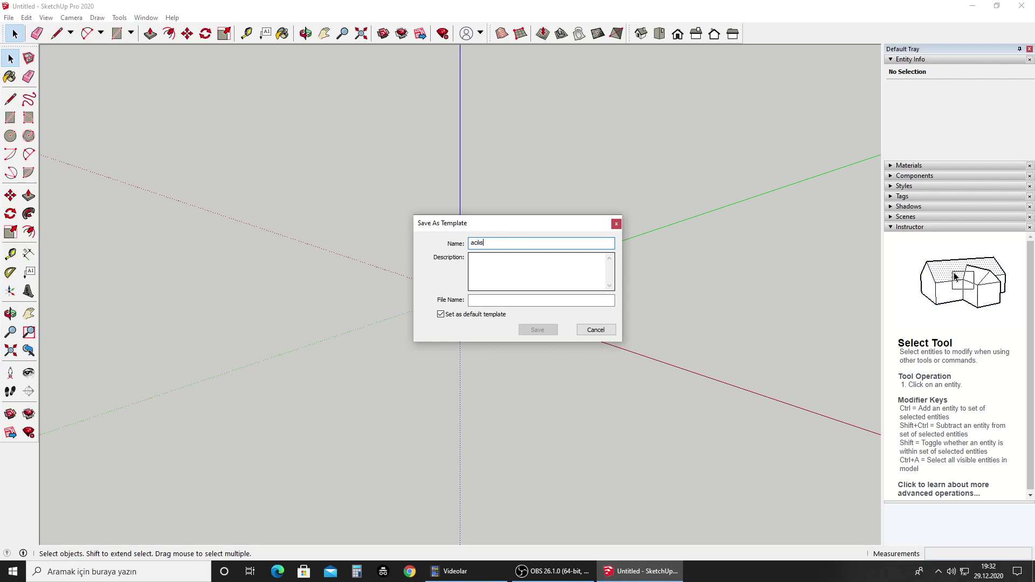
left_click(549, 259)
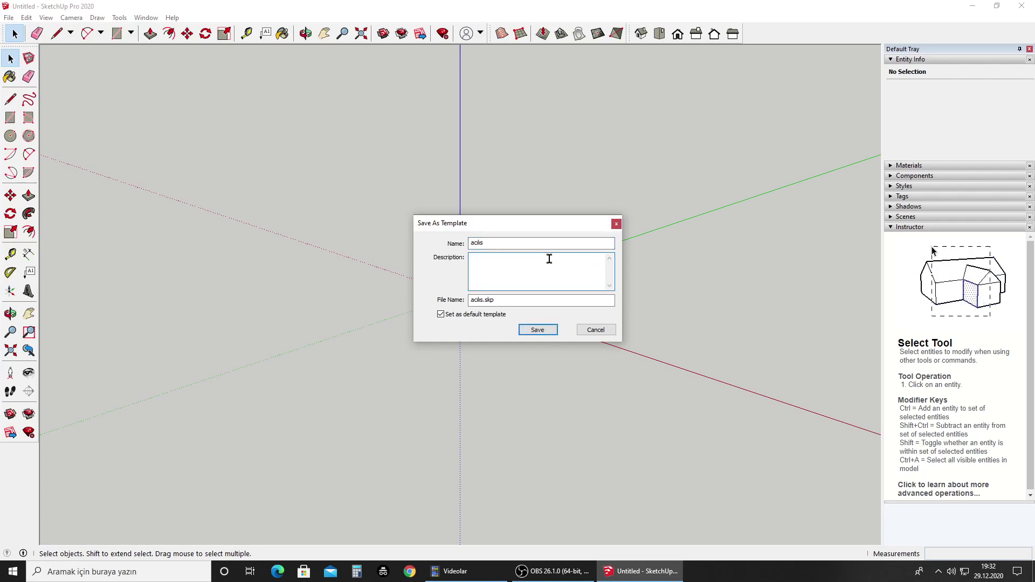
type("1253")
left_click(538, 330)
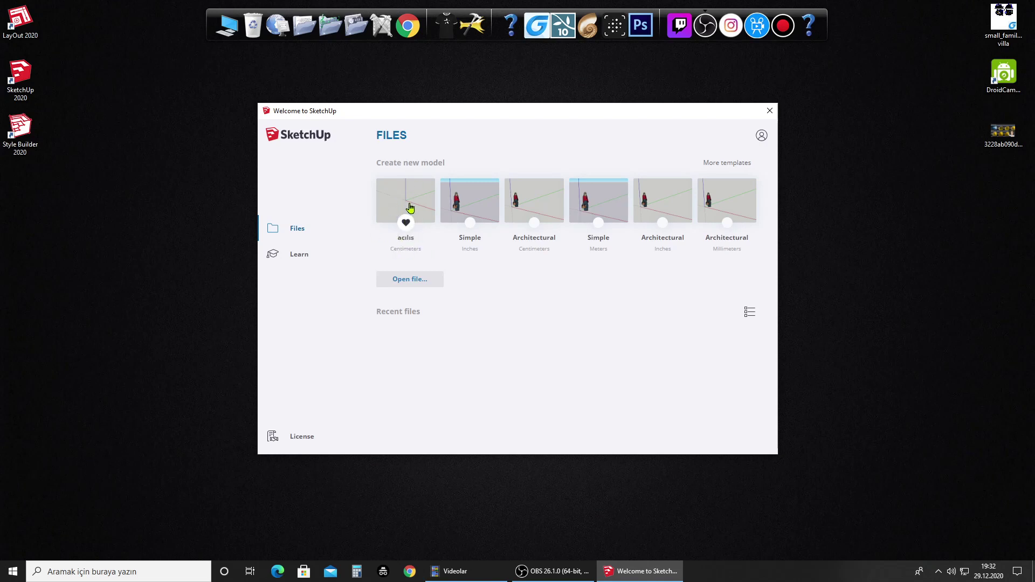
Create a new model from the 'aclis' template and orbit around the origin.
left_click(409, 207)
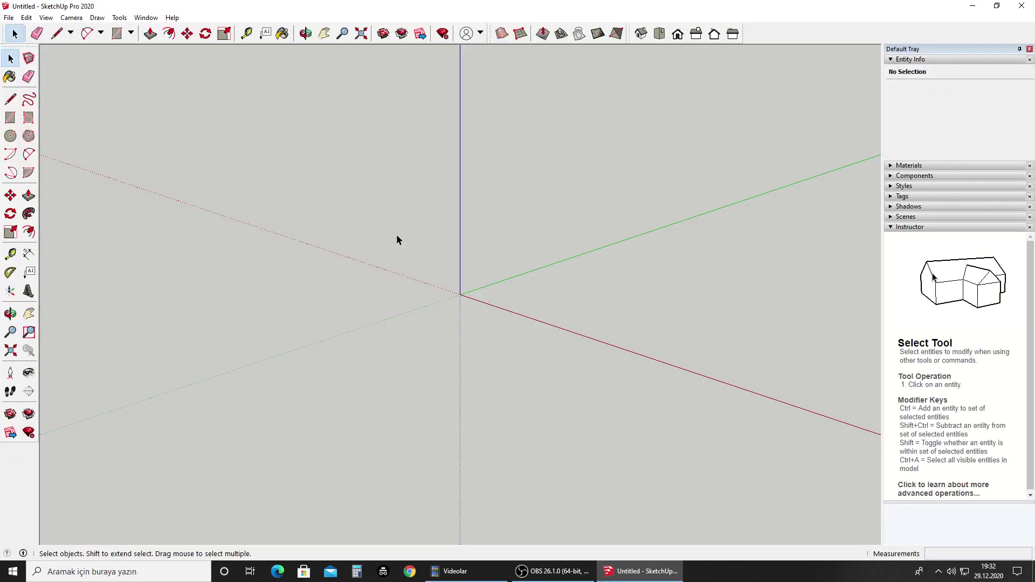
mouse_move(551, 282)
middle_mouse_down()
mouse_move(487, 167)
mouse_move(584, 249)
mouse_move(555, 308)
mouse_move(566, 289)
middle_mouse_up()
Place the 'proje çizen adam' 3D text at the origin and rotate it upright along the red axis.
mouse_move(511, 264)
middle_mouse_down()
mouse_move(515, 243)
mouse_move(349, 243)
middle_mouse_up()
left_click(516, 242)
left_click(537, 265)
left_click(519, 269)
key("space")
Clear the selection and orbit the view so the upright text faces the camera.
scroll(349, 242, "down", 3)
left_click(434, 296)
mouse_move(435, 296)
middle_mouse_down("shift")
mouse_move(268, 305)
mouse_move(418, 258)
middle_mouse_up("shift")
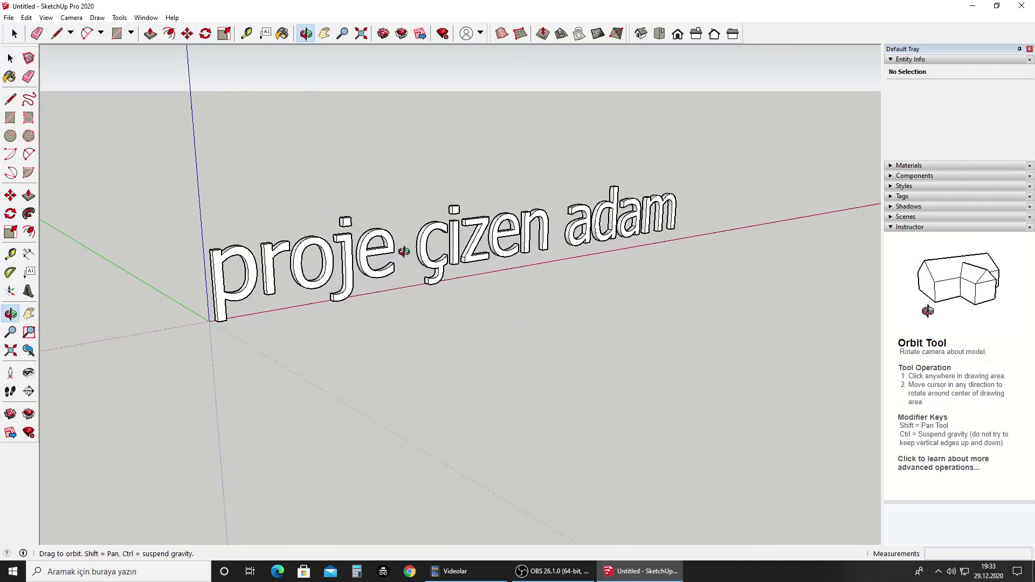
scroll(418, 258, "up", 3)
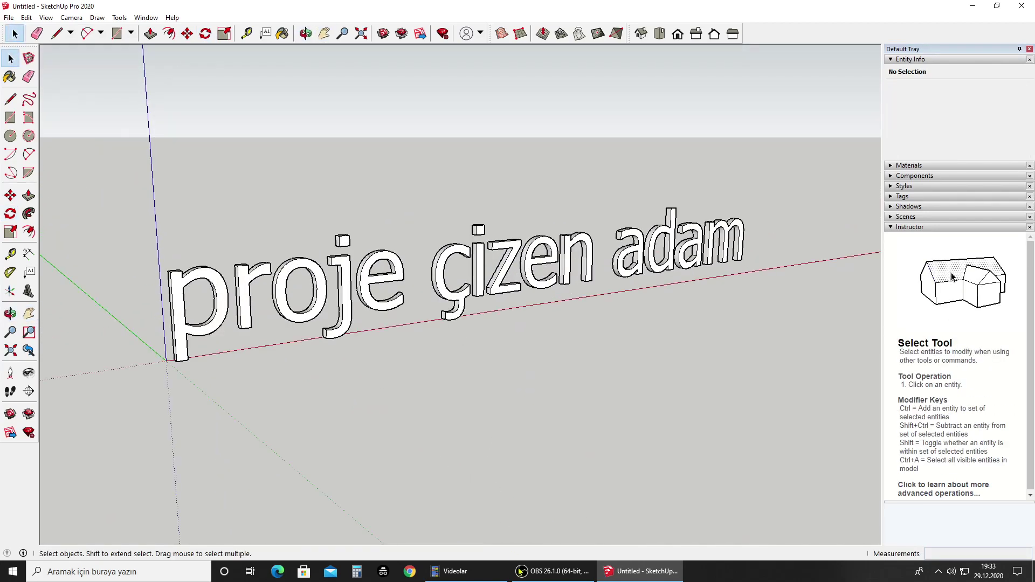